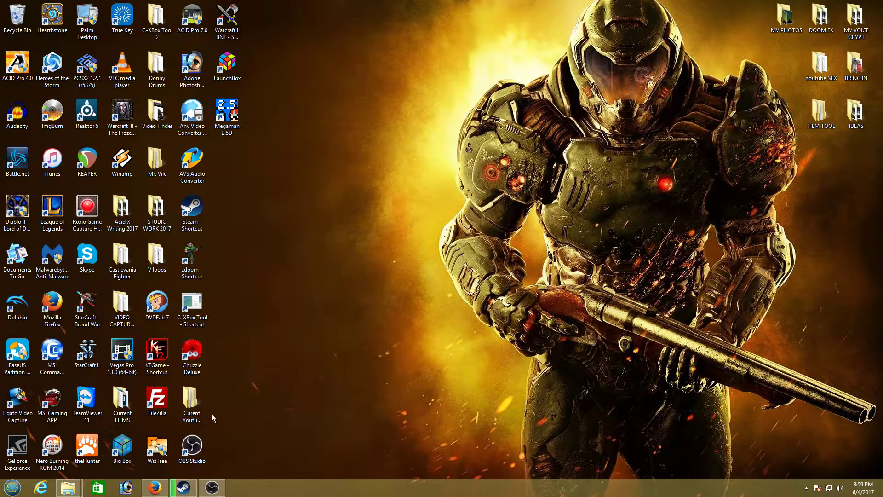
Step: Bring back the Firefox window showing the Dm_Lego_Bricks map page on GameBanana
left_click(155, 488)
Step: Review the Dm_Lego_Bricks page and start the manual download of dm_lego_bricks.rar
scroll(328, 200, "up", 5)
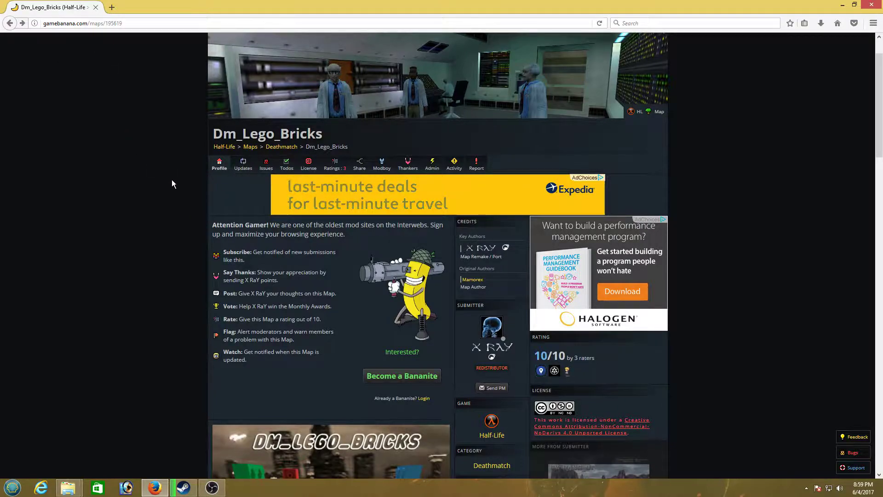
scroll(172, 182, "down", 2)
scroll(394, 262, "down", 2)
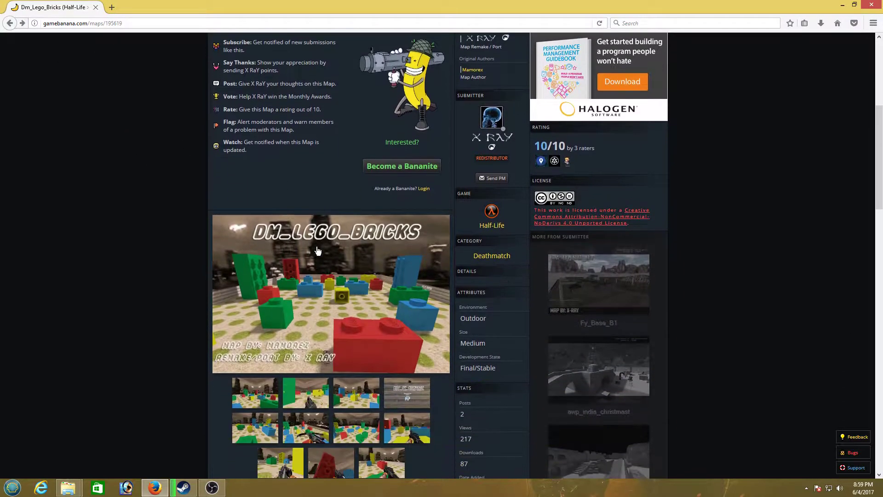
scroll(371, 276, "down", 1)
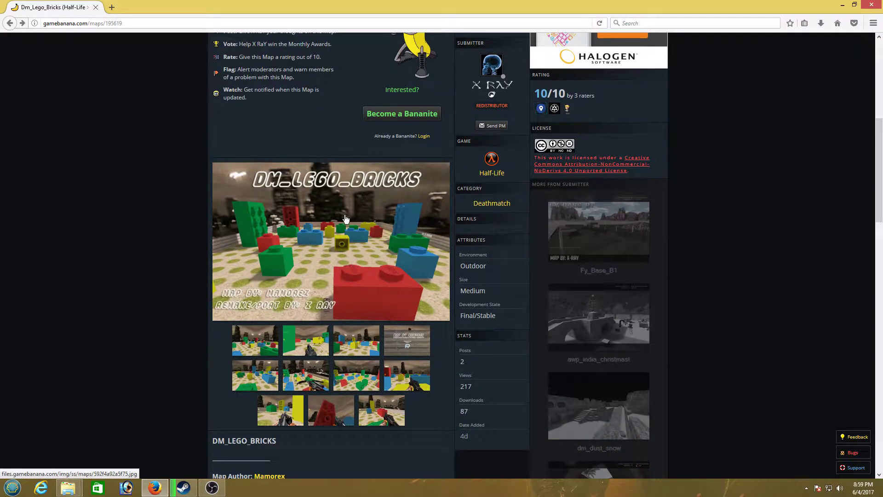
scroll(374, 354, "up", 2)
scroll(372, 351, "up", 2)
scroll(363, 322, "down", 6)
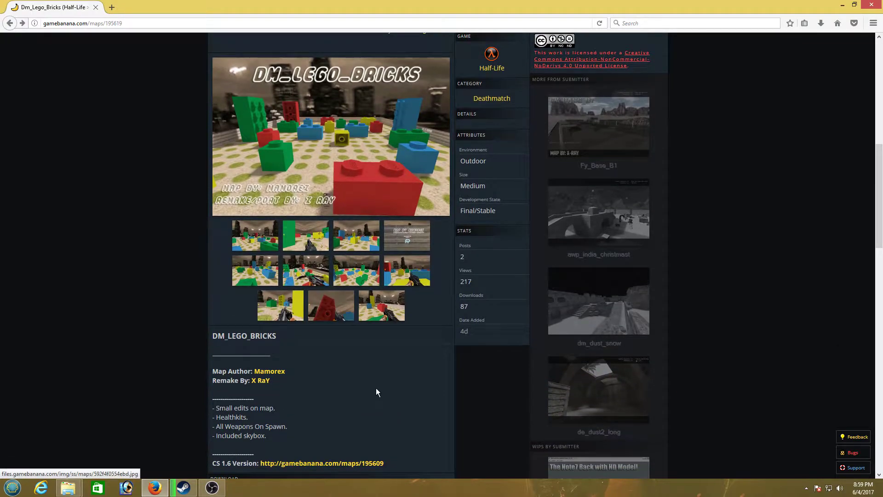
scroll(377, 350, "up", 4)
scroll(375, 313, "down", 6)
scroll(374, 298, "down", 1)
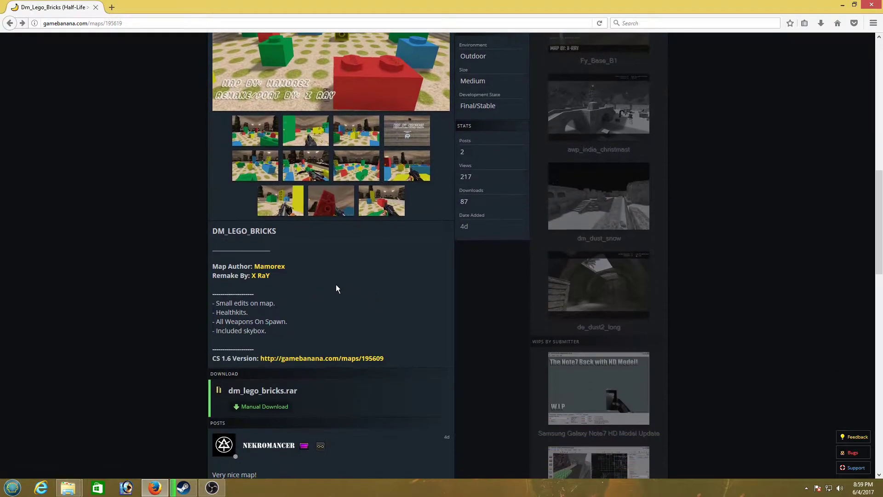
scroll(391, 405, "down", 2)
left_click(261, 357)
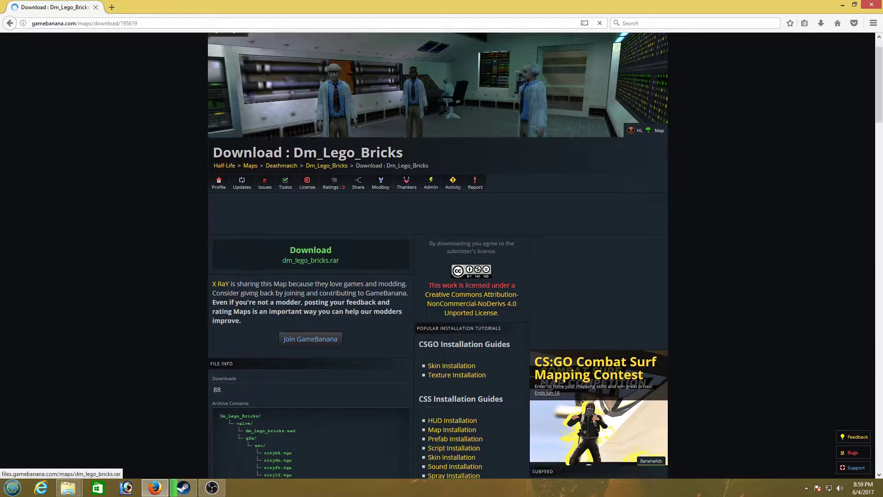
Step: Save dm_lego_bricks.rar (797 KB) to disk and show the recent downloads list
left_click(312, 236)
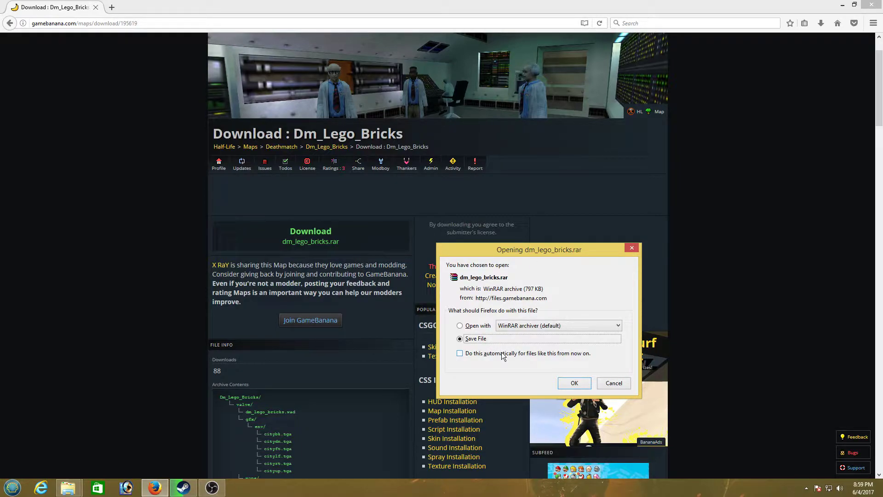
left_click(576, 384)
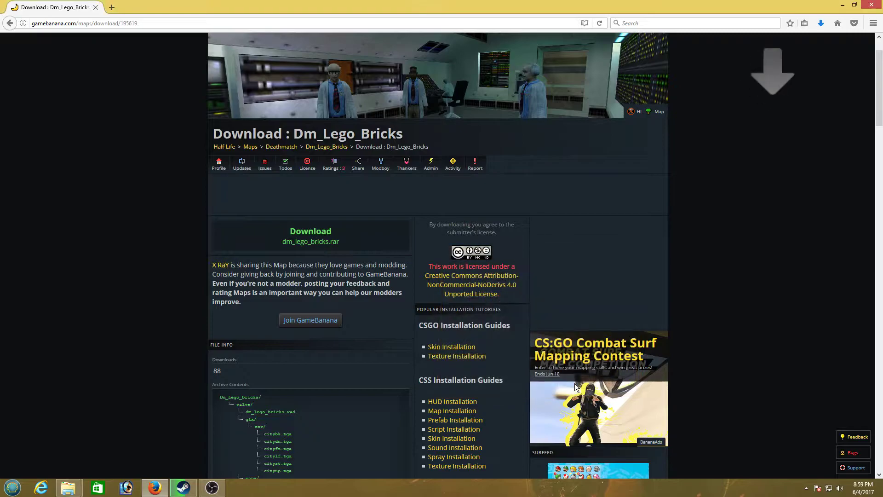
left_click(821, 26)
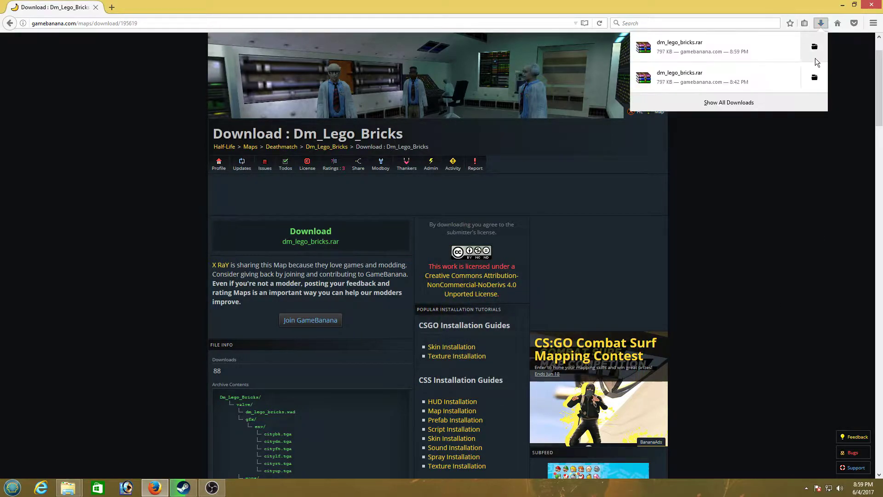
Step: Move dm_lego_bricks.rar from the Downloads folder onto the desktop
left_click(814, 55)
left_click(842, 5)
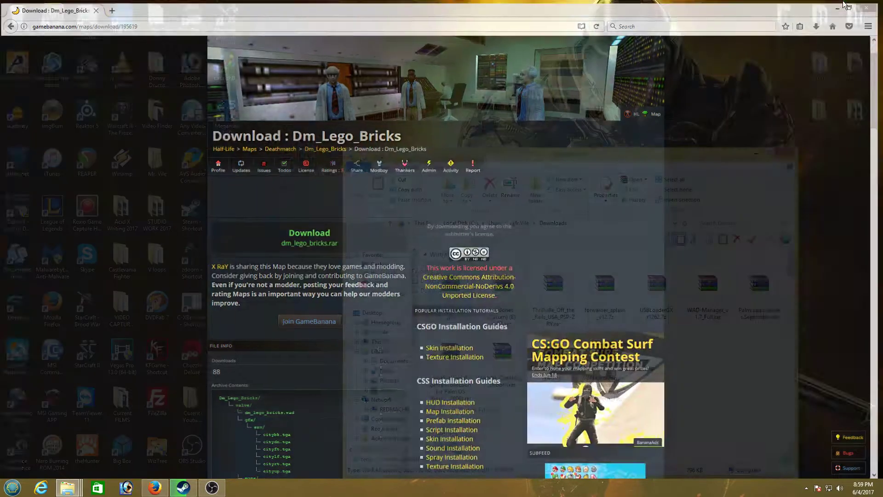
left_click_drag(451, 287, 449, 69)
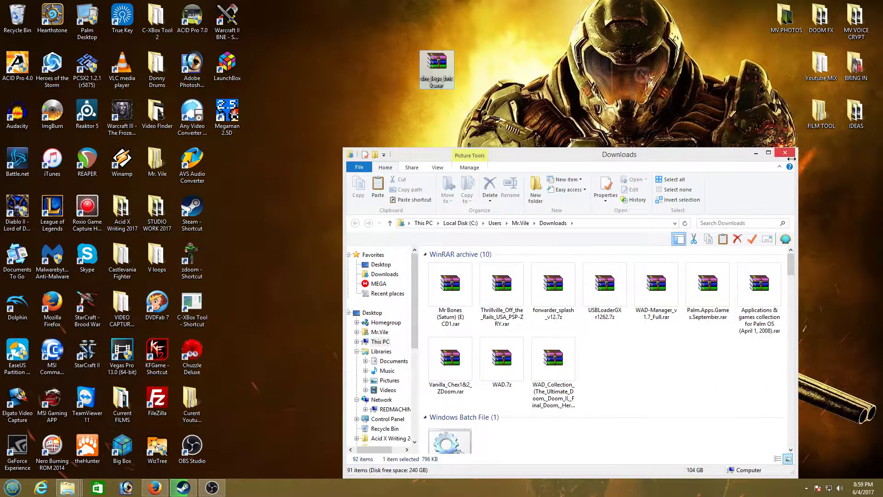
key("super+d")
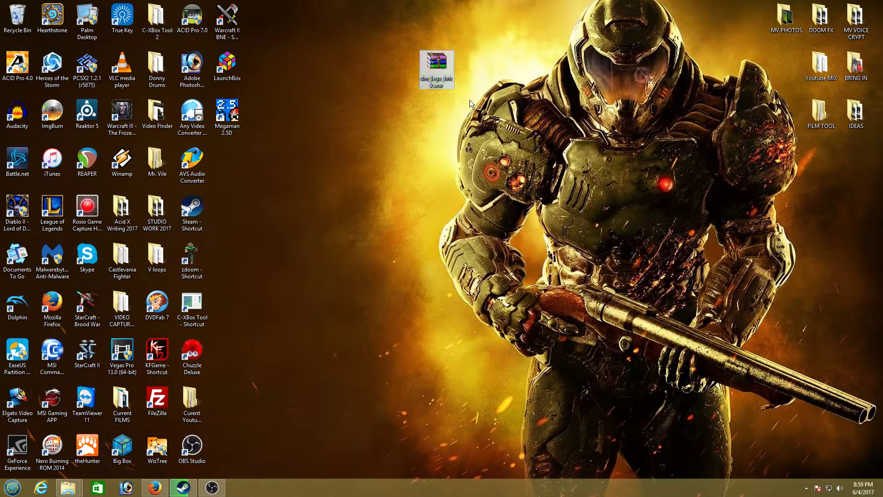
Step: Extract the archive on the desktop into a dm_lego_bricks folder
left_click_drag(441, 64, 337, 206)
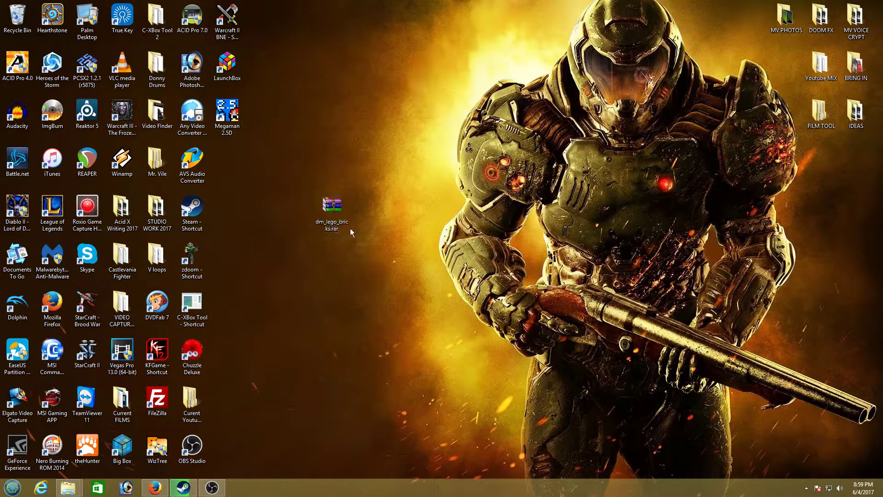
right_click(336, 207)
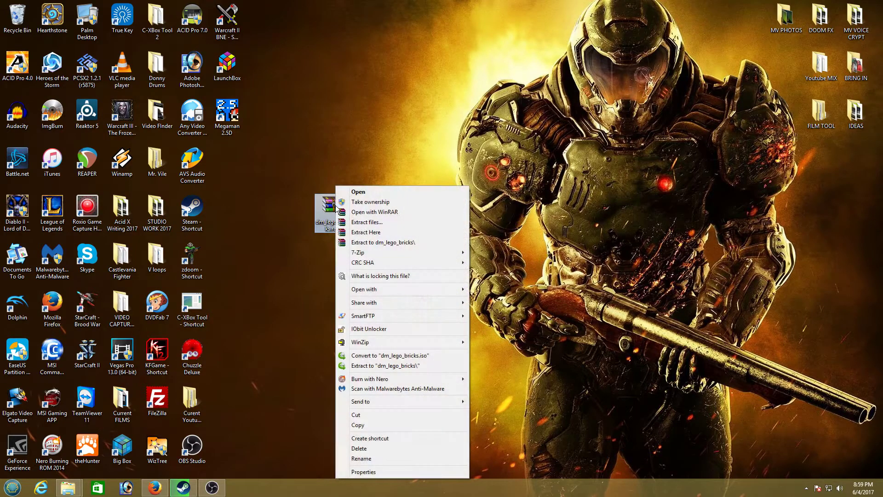
left_click(394, 244)
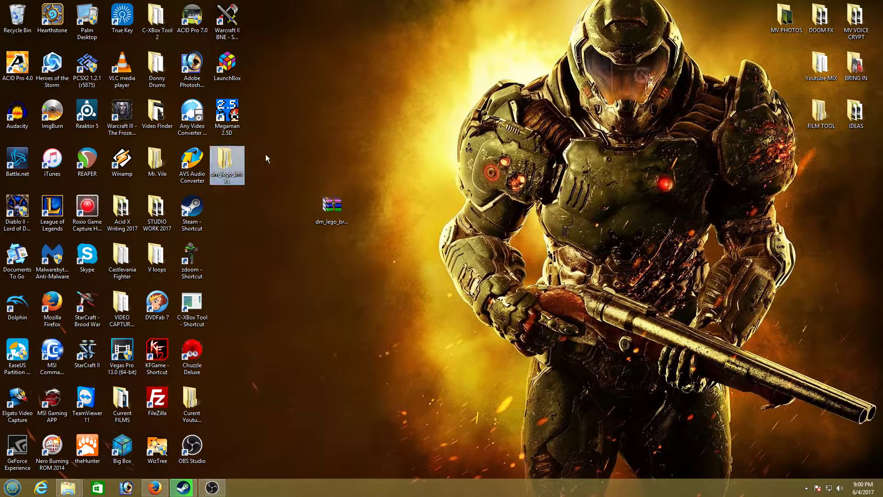
Step: Browse the extracted dm_lego_bricks folder down to Dm_Lego_Bricks\valve
double_click(235, 159)
left_click_drag(539, 156, 556, 78)
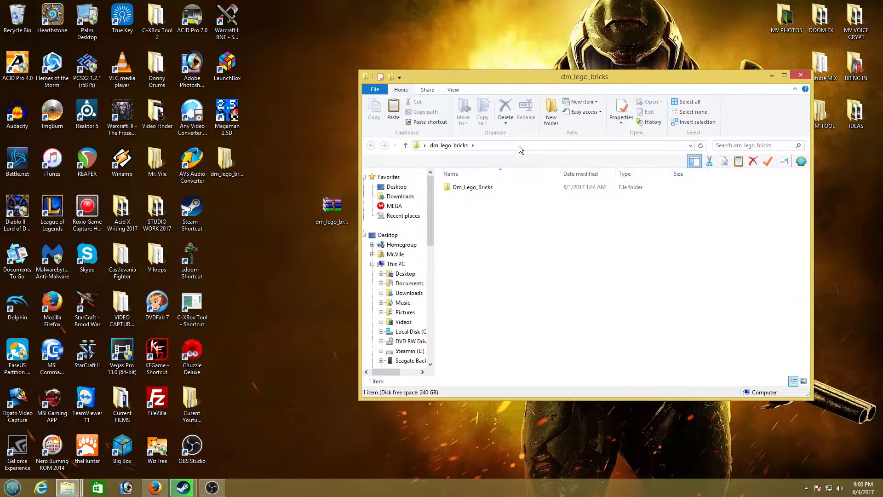
double_click(473, 188)
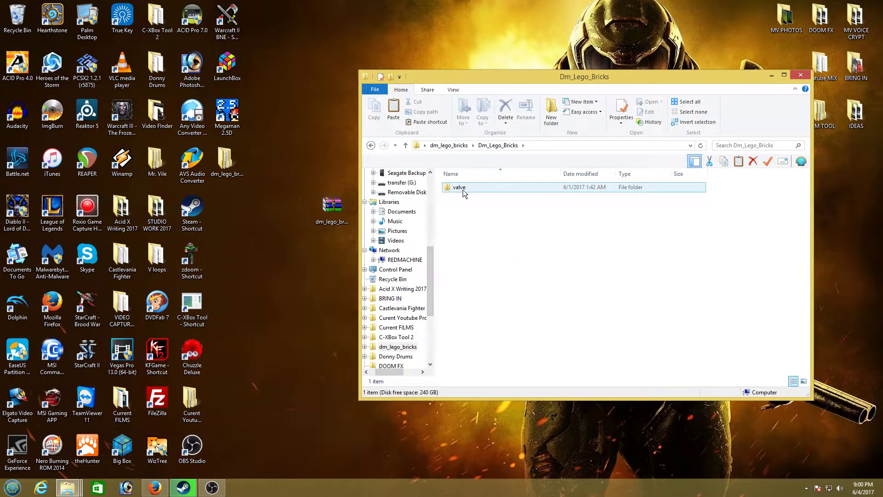
double_click(466, 187)
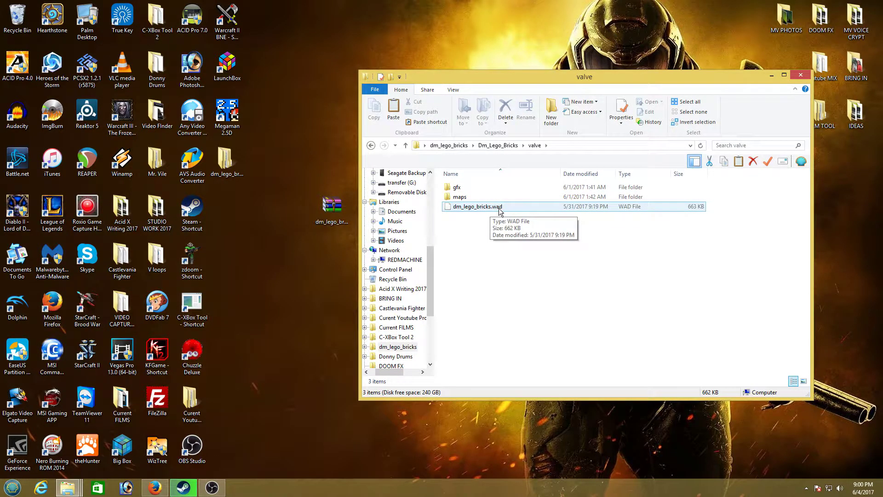
Step: Open This PC in a new window and go into Steamin (E:)\Steam
left_click(12, 487)
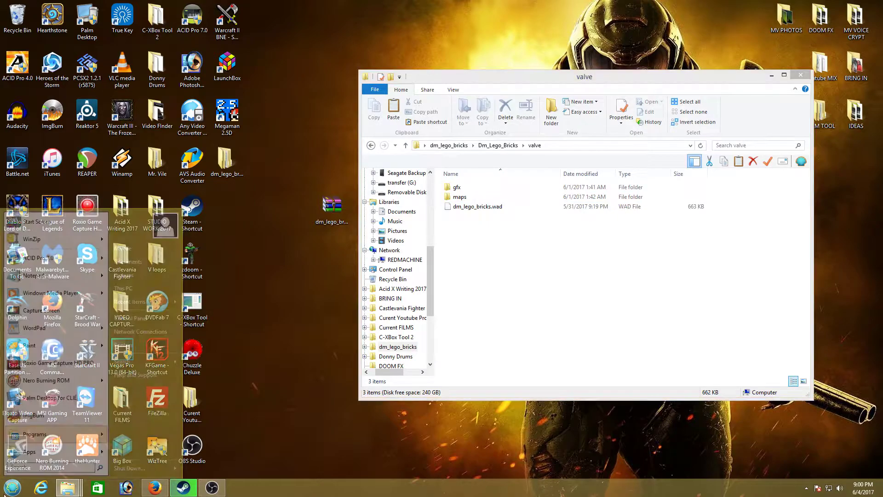
left_click(135, 290)
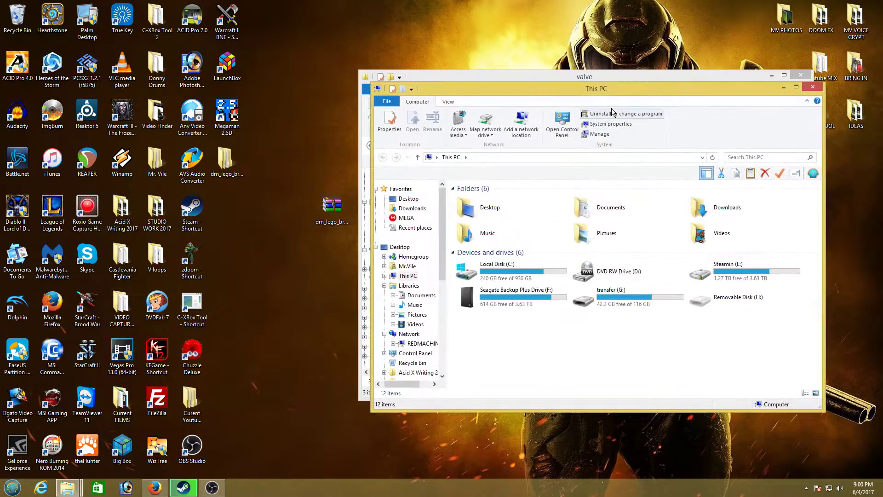
left_click_drag(582, 81, 284, 110)
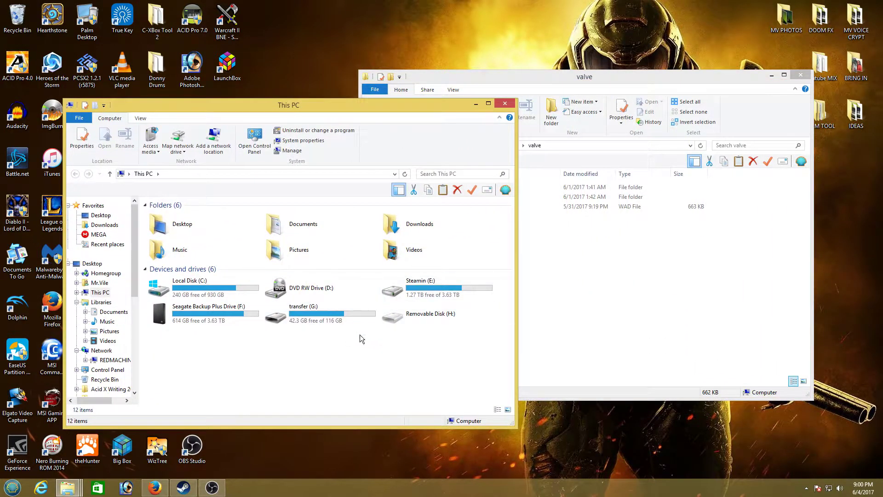
double_click(409, 292)
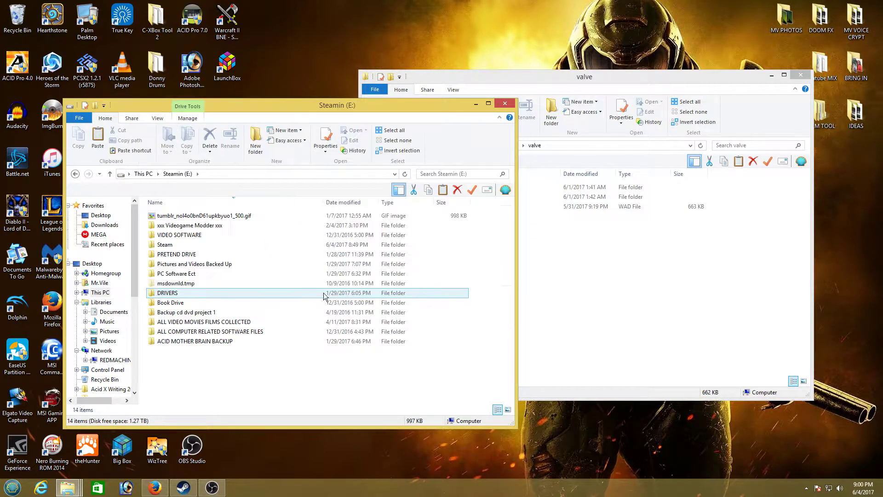
double_click(168, 245)
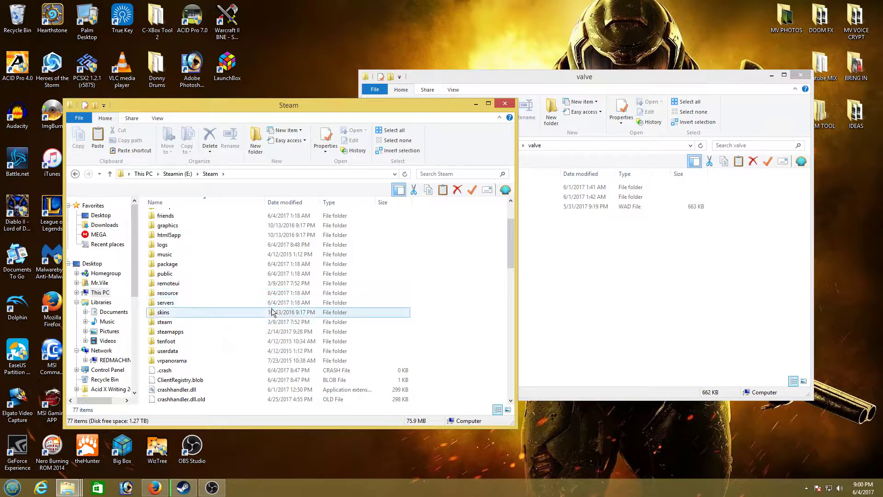
Step: Navigate through steamapps and common into the Half-Life game folder
scroll(272, 313, "up", 2)
scroll(269, 316, "down", 1)
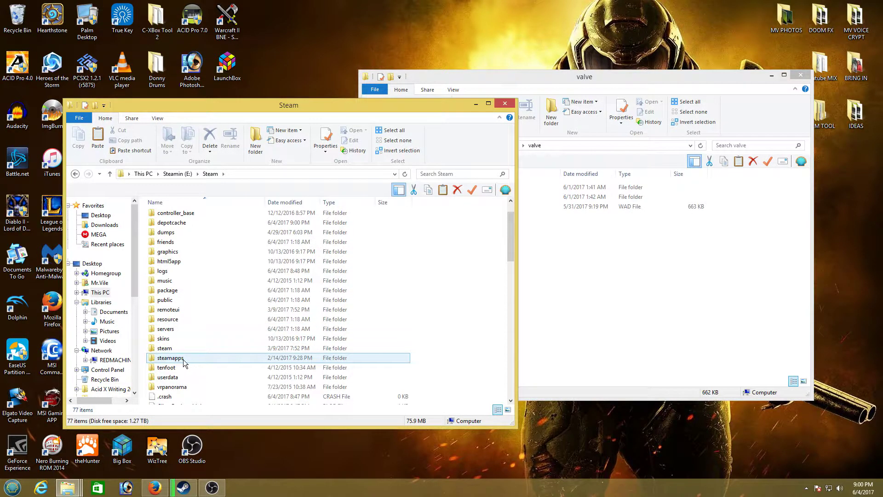
double_click(175, 359)
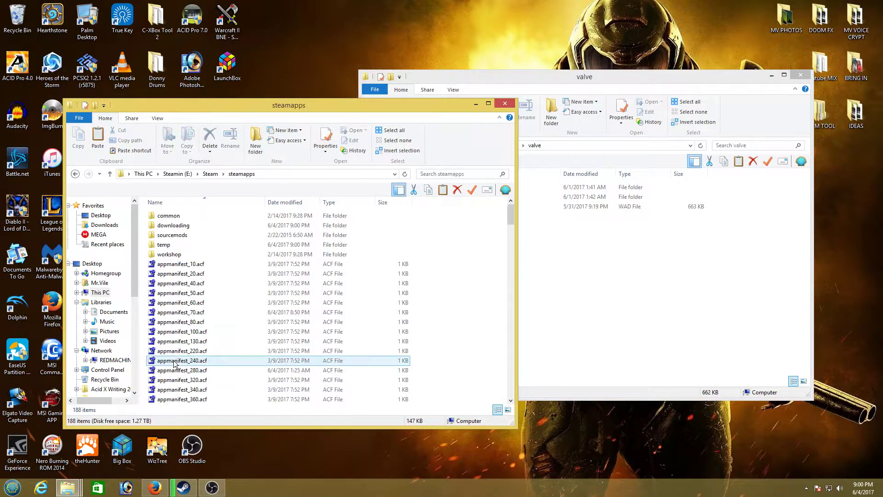
double_click(173, 219)
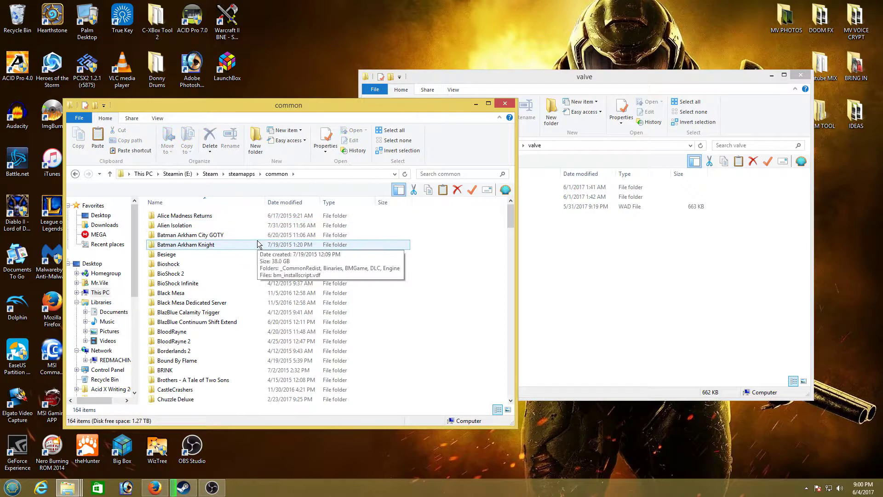
scroll(258, 244, "down", 1)
scroll(253, 255, "down", 12)
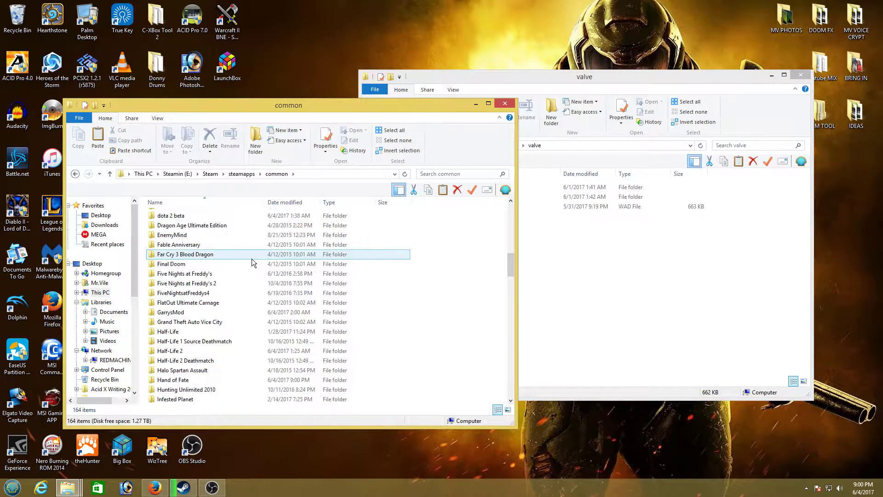
double_click(178, 304)
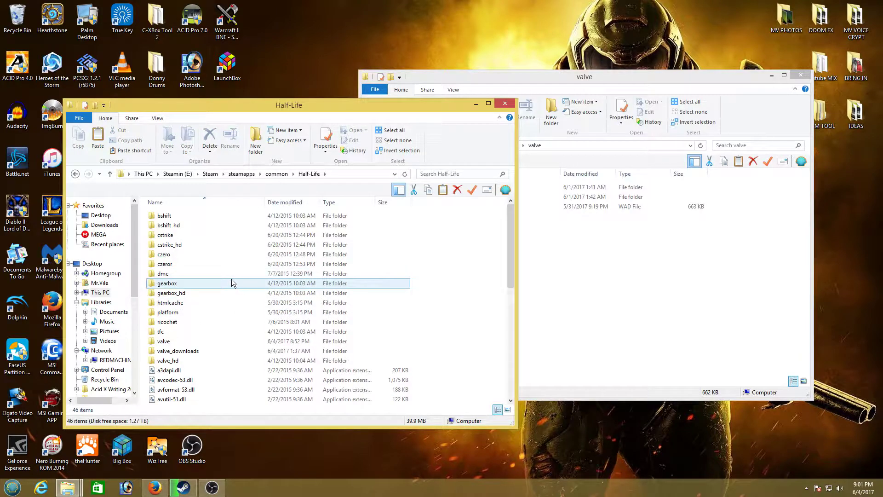
Step: Open Half-Life's valve folder in the Steam-side window
double_click(169, 343)
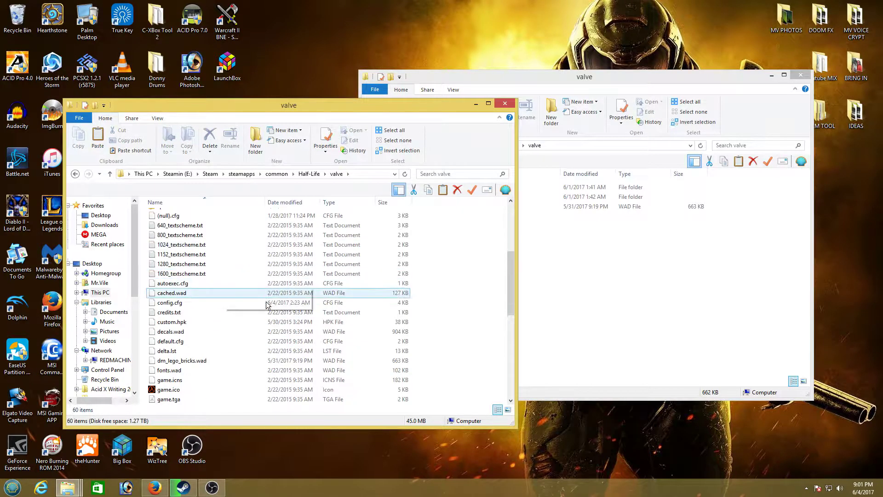
scroll(226, 286, "down", 4)
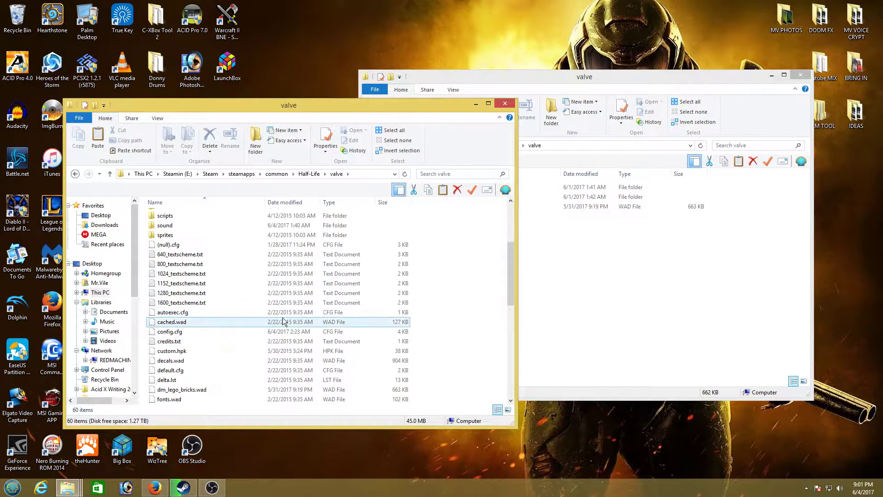
scroll(284, 322, "up", 4)
Step: Move the downloaded valve window to the upper right and select gfx in both windows
left_click(617, 259)
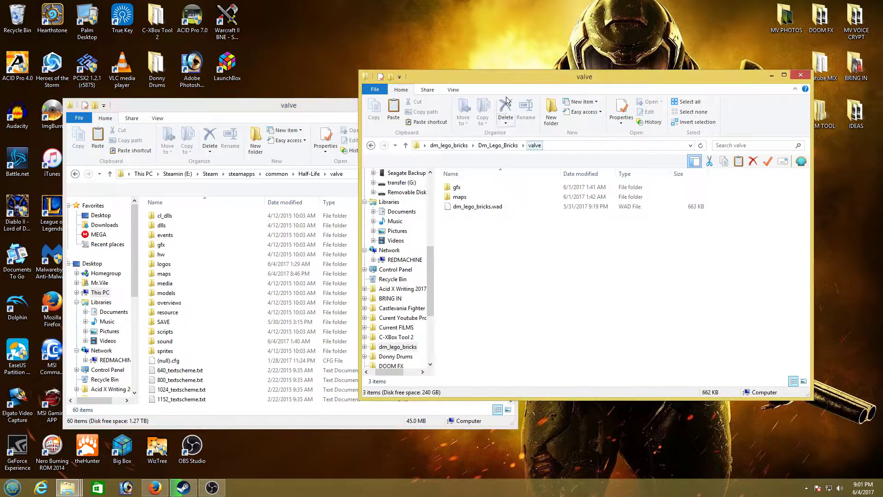
left_click_drag(508, 77, 584, 23)
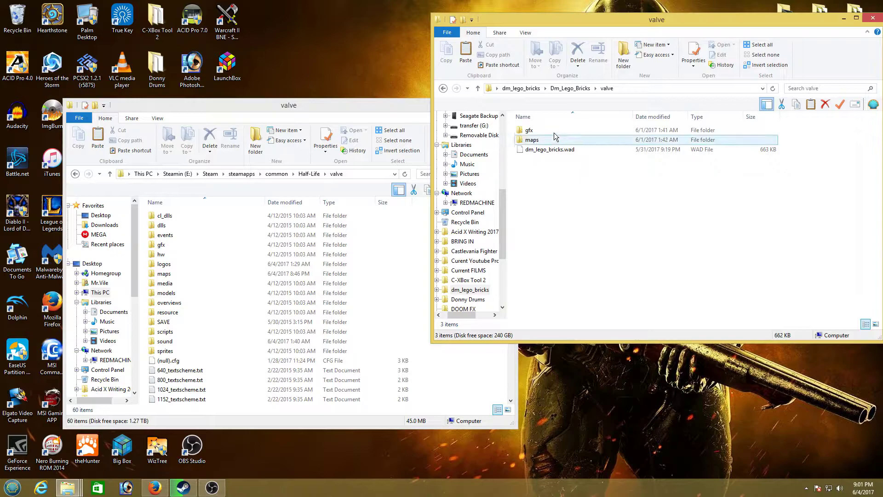
left_click(533, 134)
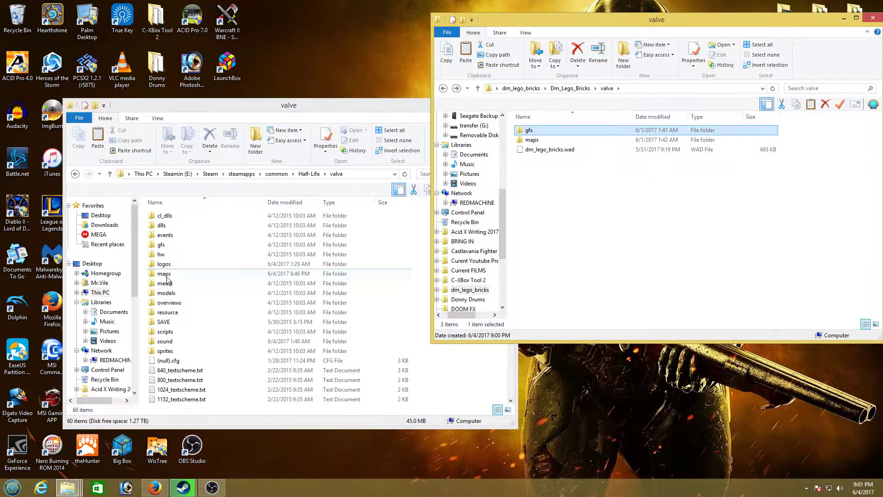
left_click(158, 246)
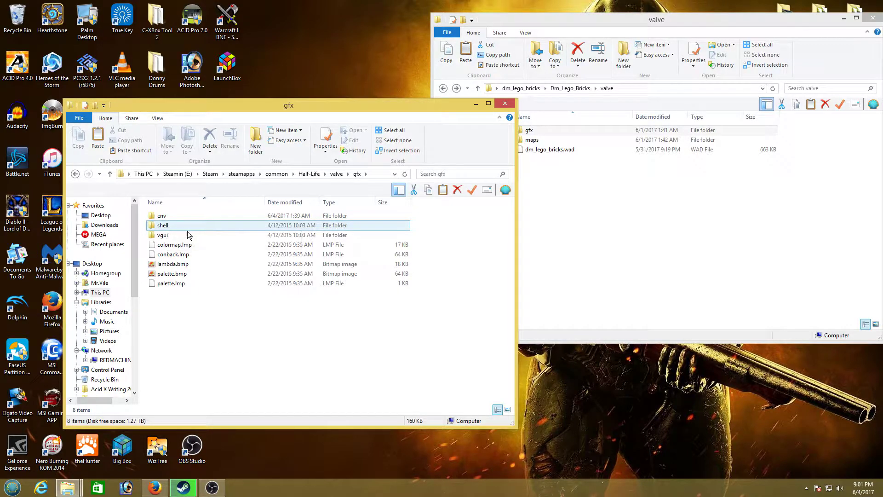
Step: Open the gfx\env folder in both the downloaded and Half-Life windows
left_click(550, 195)
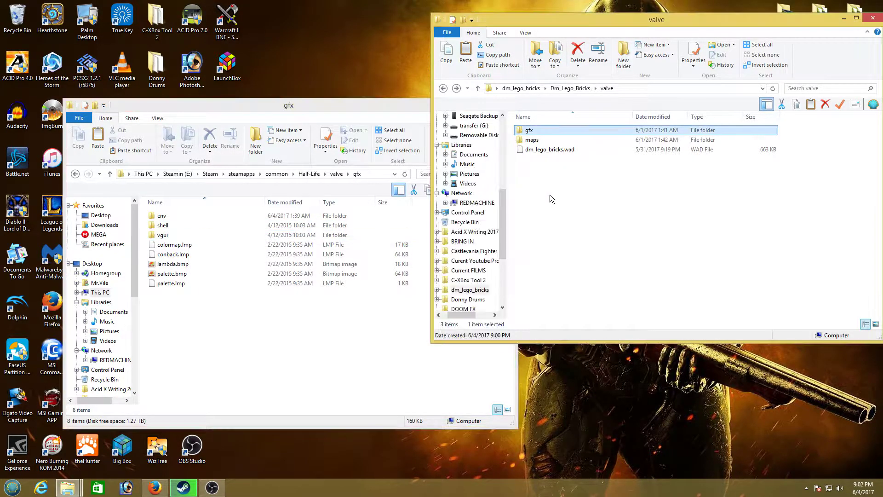
left_click(530, 132)
double_click(538, 131)
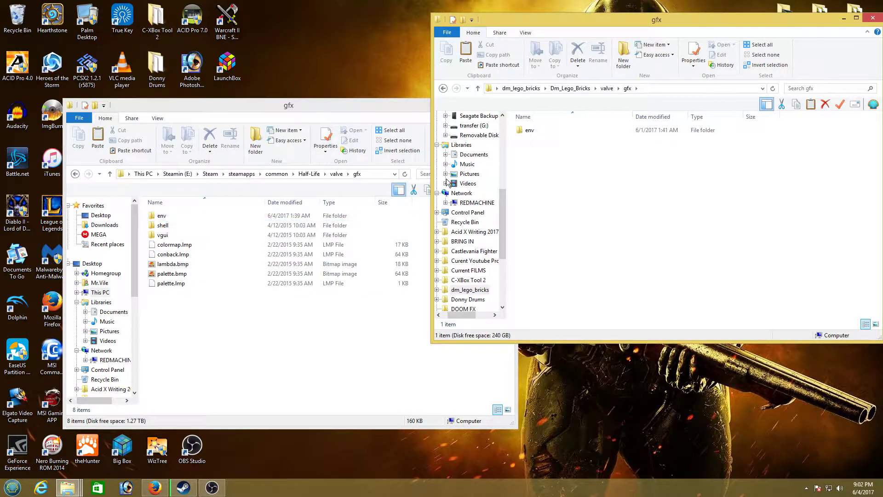
left_click(521, 131)
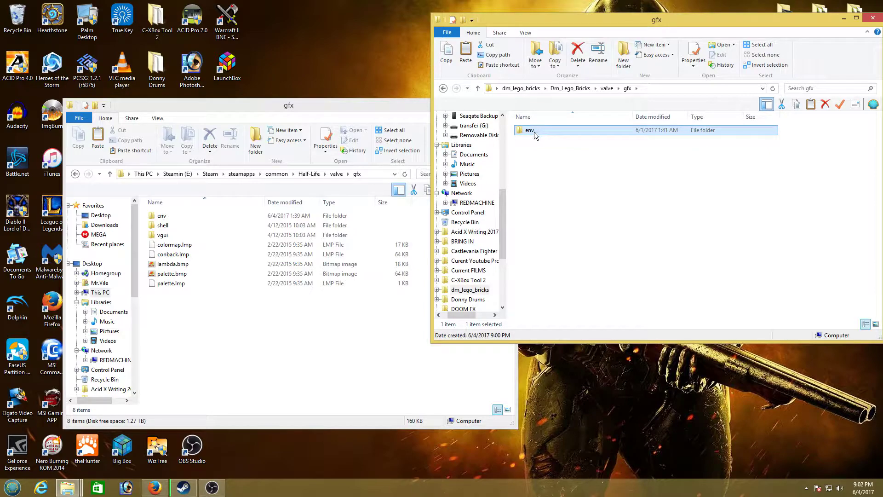
double_click(534, 131)
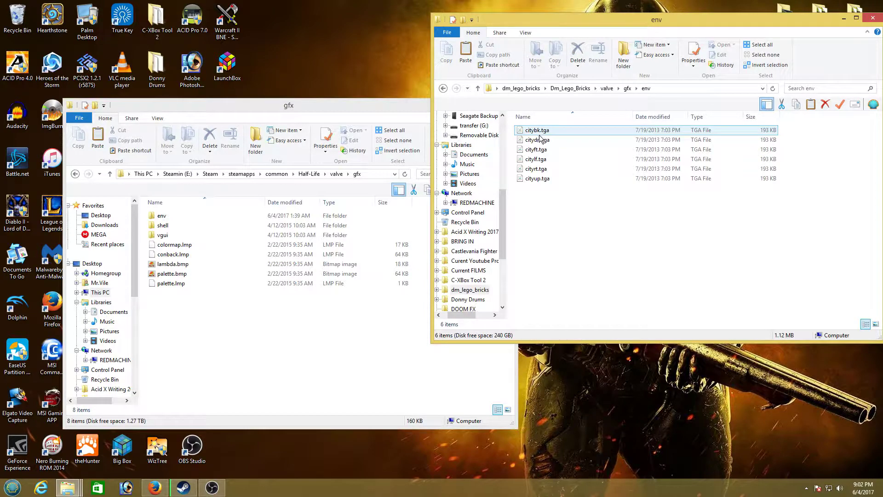
double_click(162, 216)
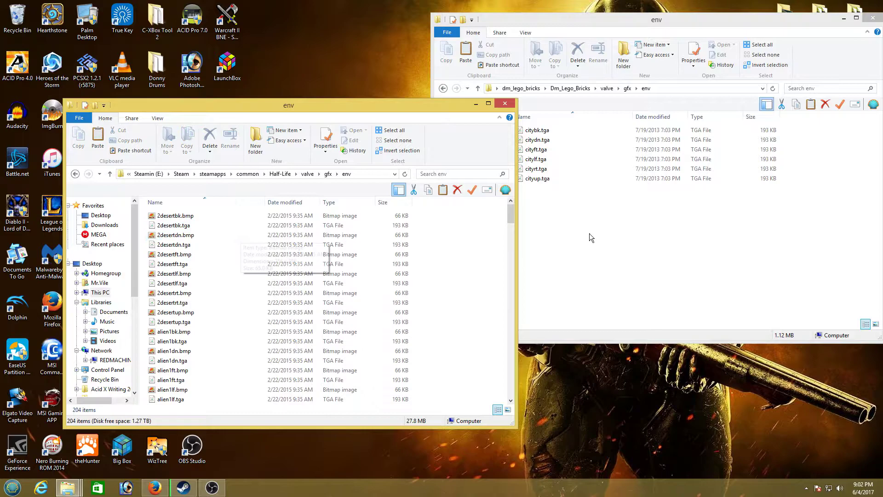
Step: Copy the six city sky .tga files into Half-Life's env, replacing the originals
left_click_drag(538, 243, 531, 140)
right_click(532, 140)
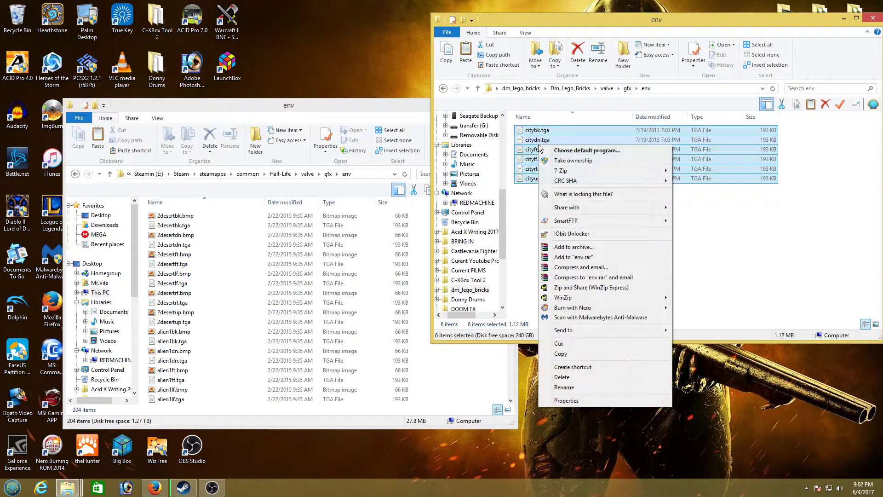
left_click(570, 354)
right_click(241, 302)
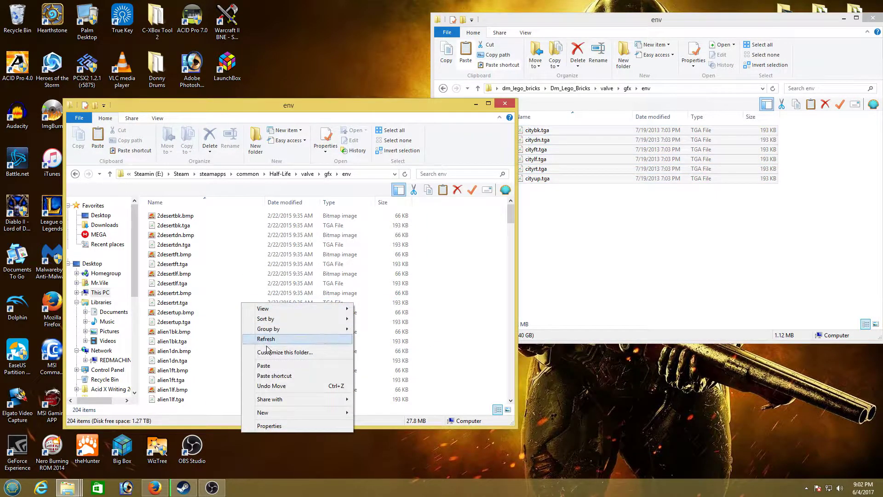
left_click(291, 368)
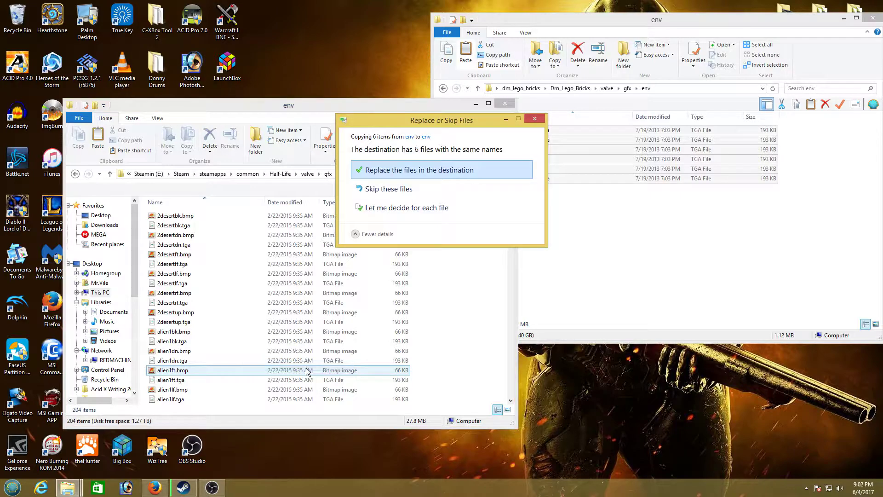
left_click(440, 172)
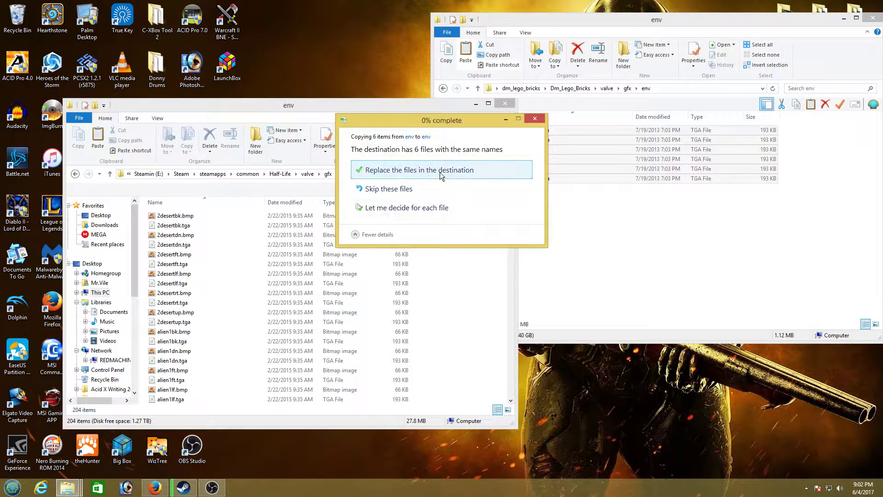
Step: Return both windows from env back up to their valve folders
left_click(573, 246)
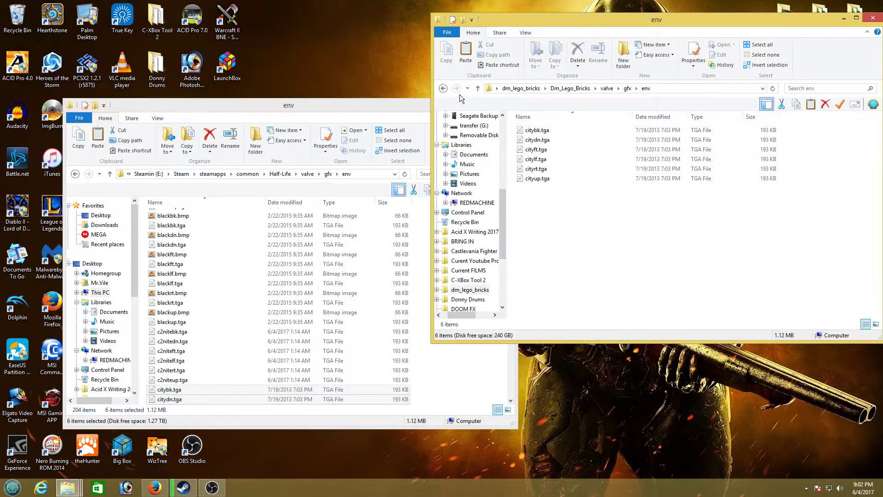
left_click(443, 88)
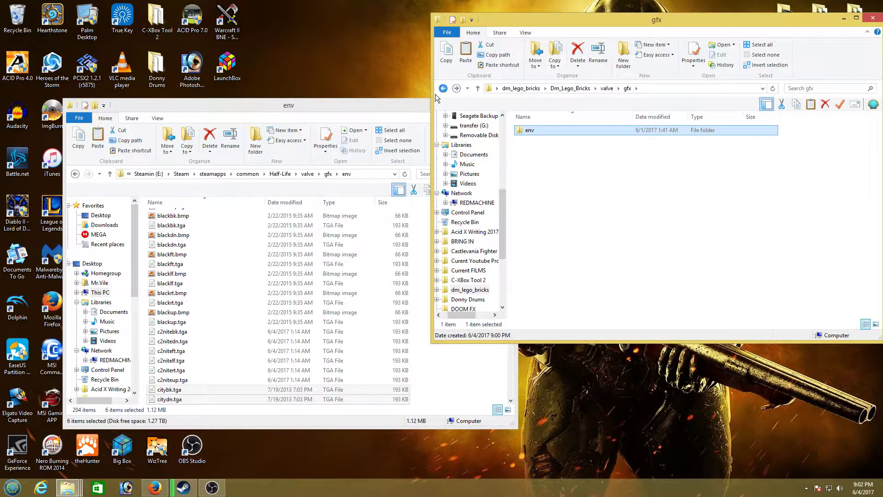
left_click(75, 173)
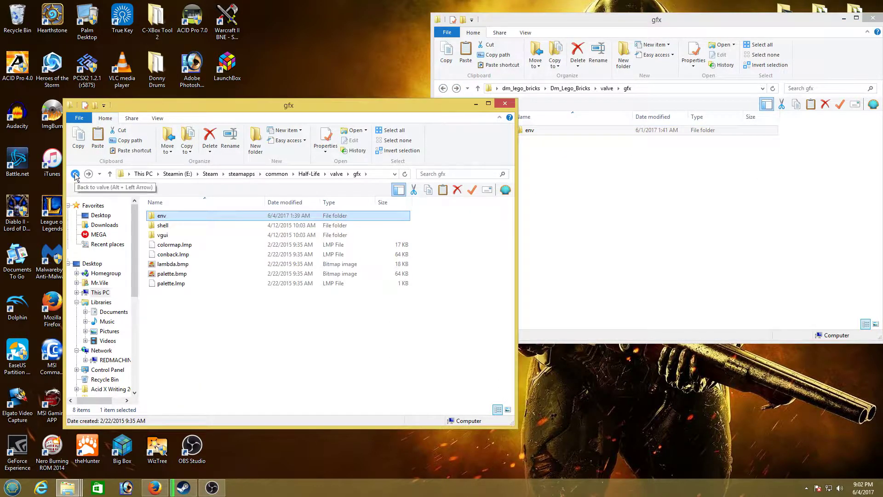
left_click(585, 210)
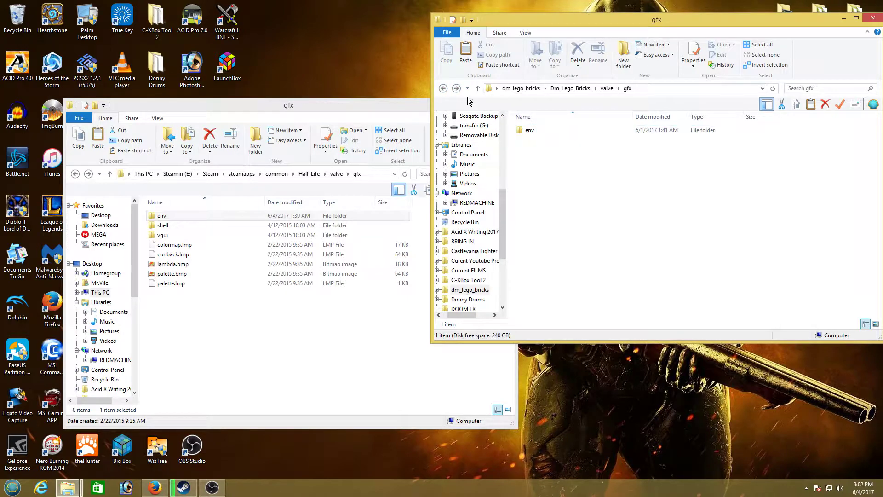
left_click(444, 89)
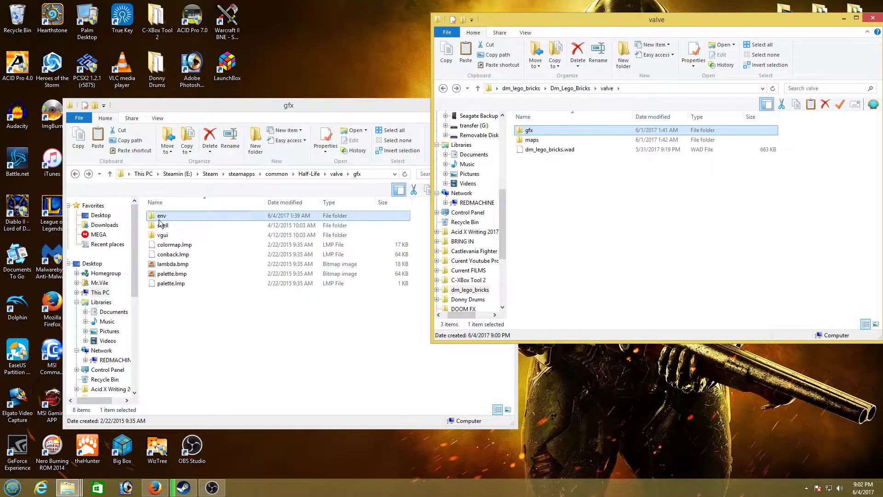
left_click(75, 173)
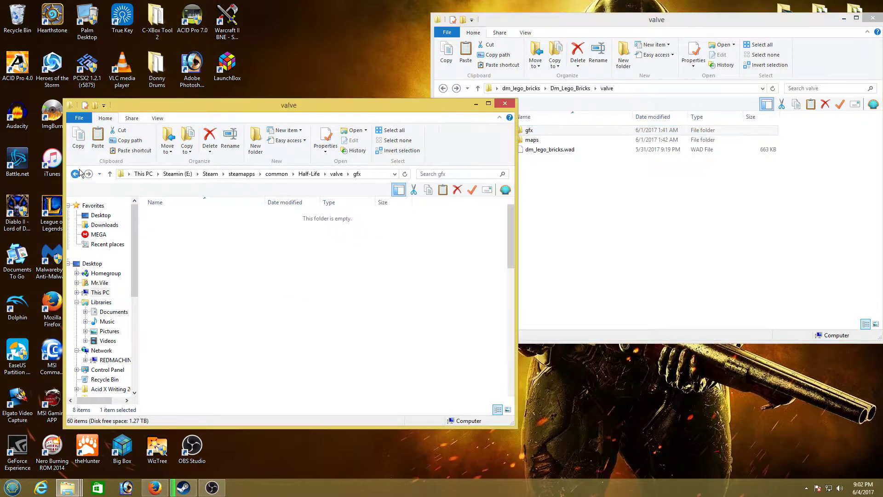
Step: Open the maps folder in both the downloaded and Half-Life valve windows
left_click(558, 213)
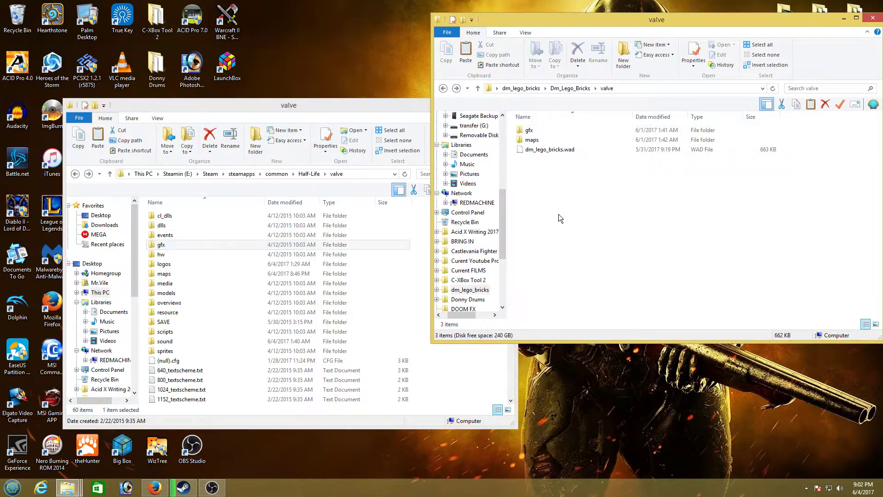
left_click(532, 140)
double_click(531, 141)
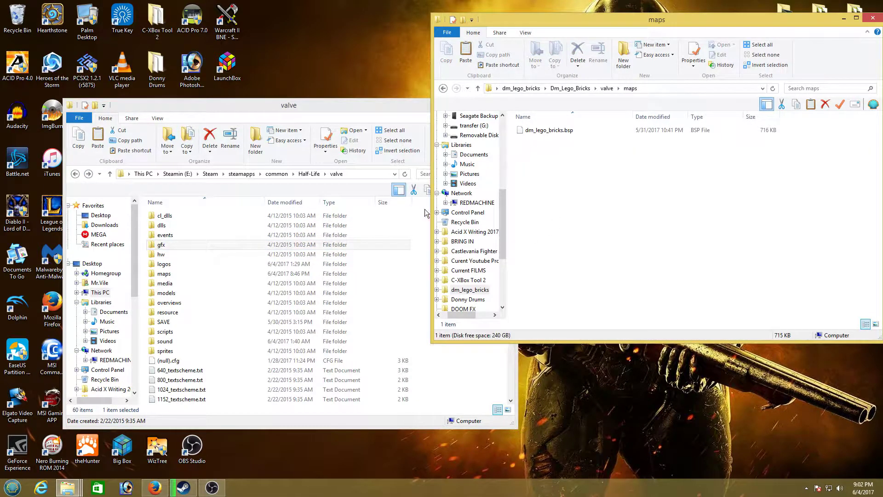
left_click(163, 274)
double_click(163, 274)
left_click(523, 136)
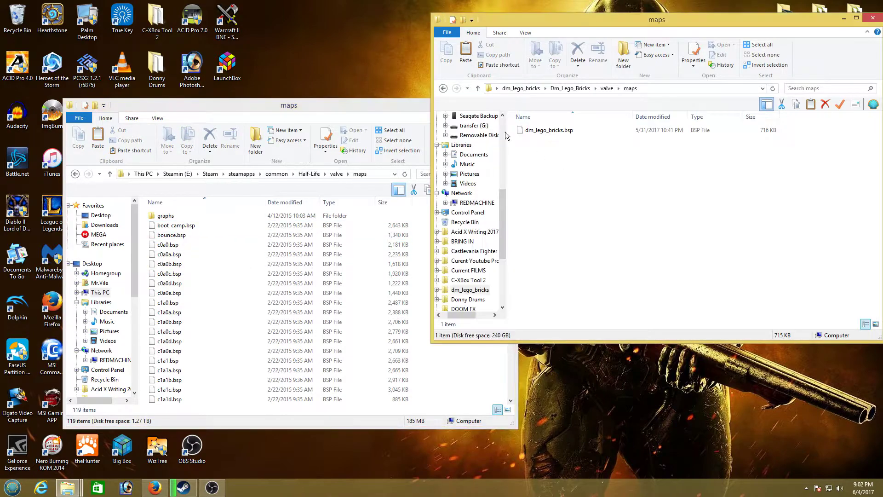
Step: Copy dm_lego_bricks.bsp into Half-Life's maps, replacing the old copy, then return to valve
right_click(552, 131)
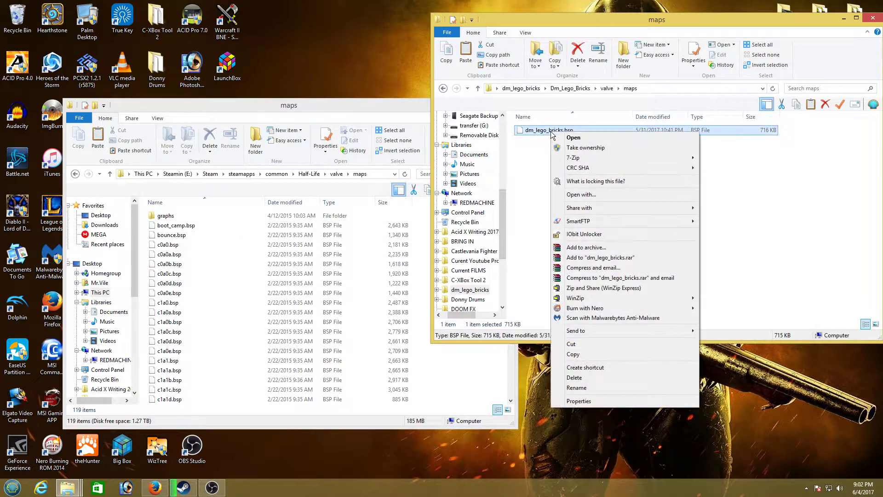
left_click(606, 353)
left_click(235, 318)
right_click(266, 317)
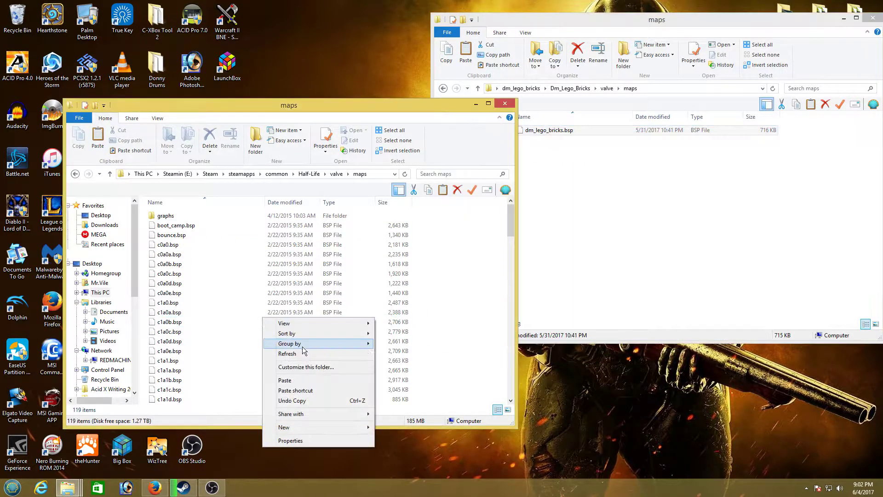
left_click(302, 380)
left_click(401, 178)
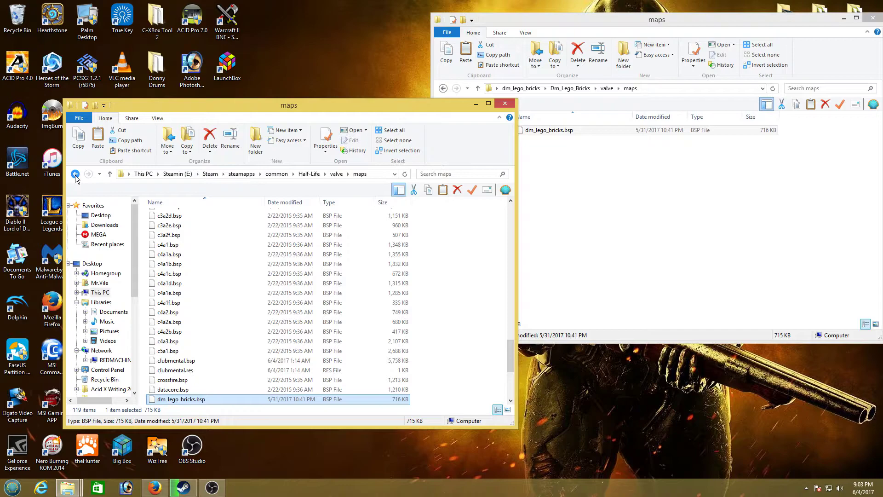
left_click(75, 174)
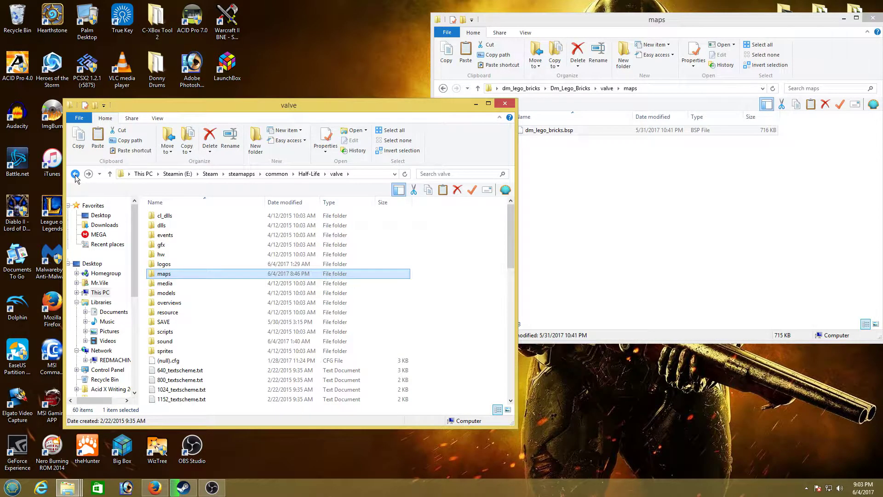
Step: Copy dm_lego_bricks.wad into Half-Life's valve folder, replacing the existing file
left_click(679, 204)
left_click(444, 88)
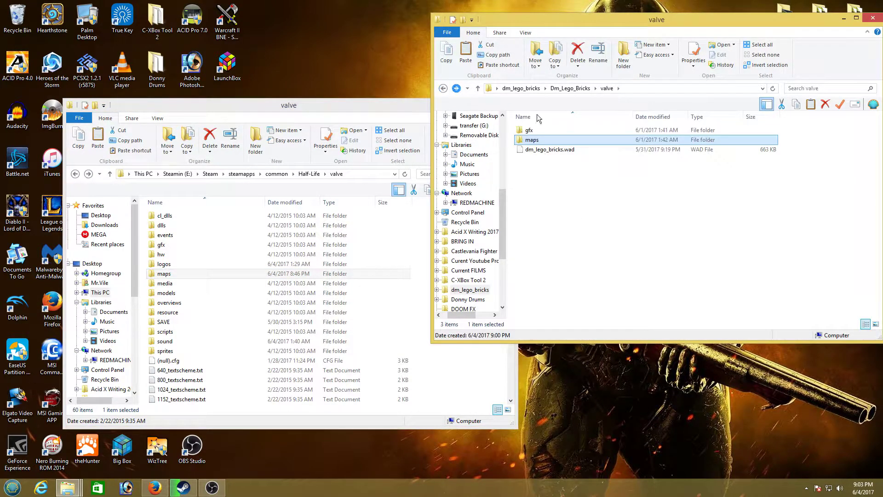
left_click(545, 151)
right_click(548, 155)
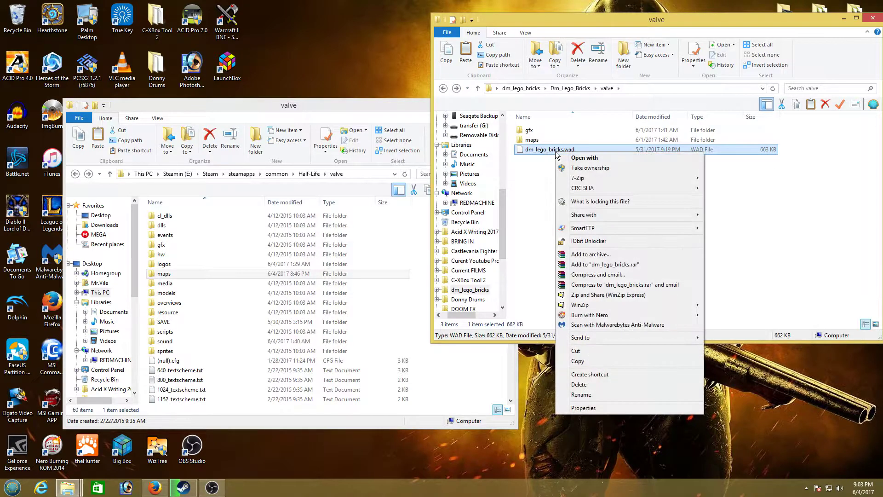
left_click(596, 362)
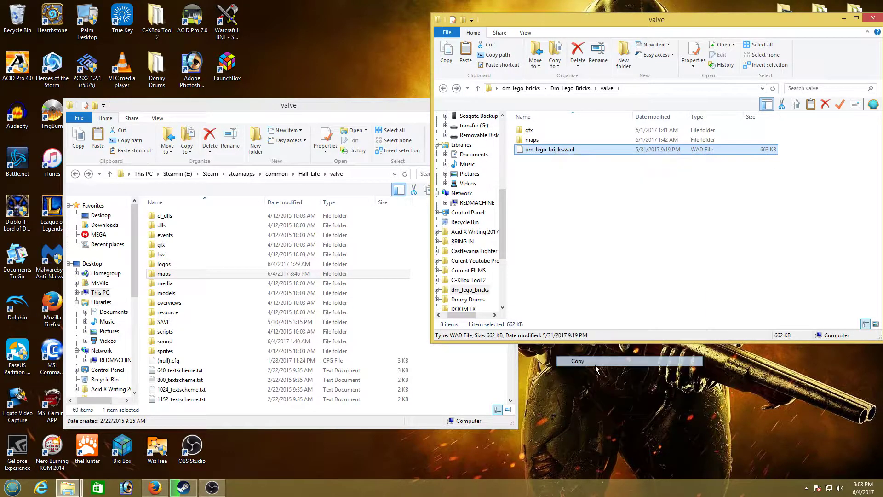
right_click(248, 390)
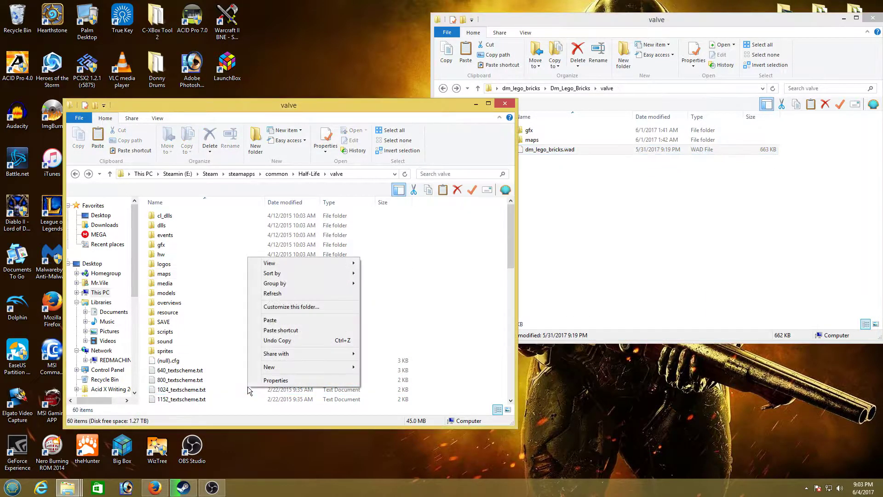
left_click(294, 321)
left_click(418, 184)
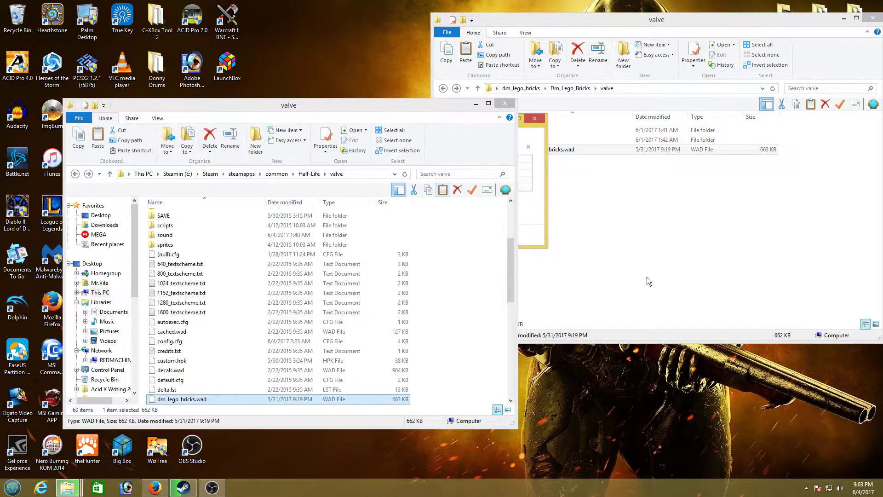
Step: Select the downloaded gfx and maps folders, clear the selection, and refocus Half-Life's valve window
left_click(646, 276)
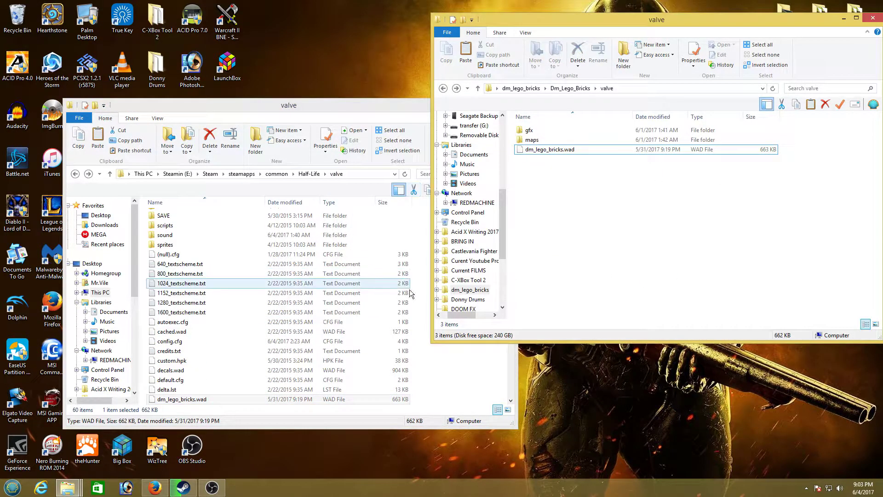
left_click(532, 132)
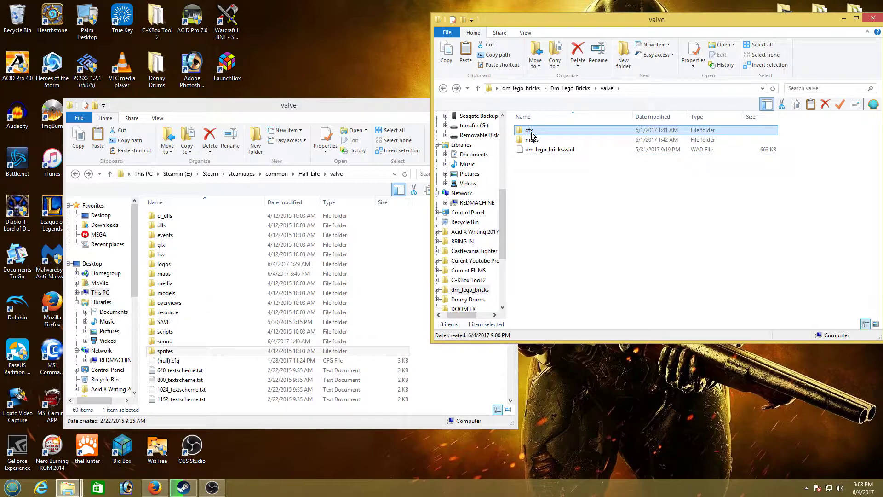
left_click(531, 133)
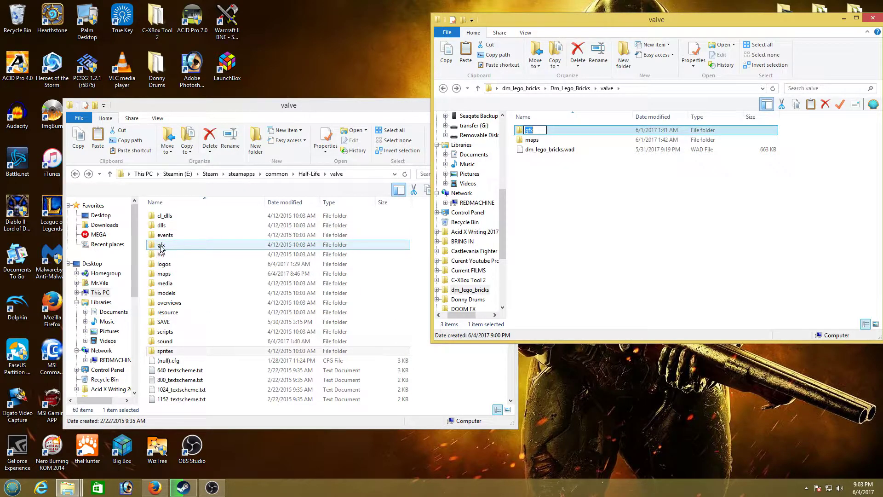
left_click(562, 198)
left_click(533, 141)
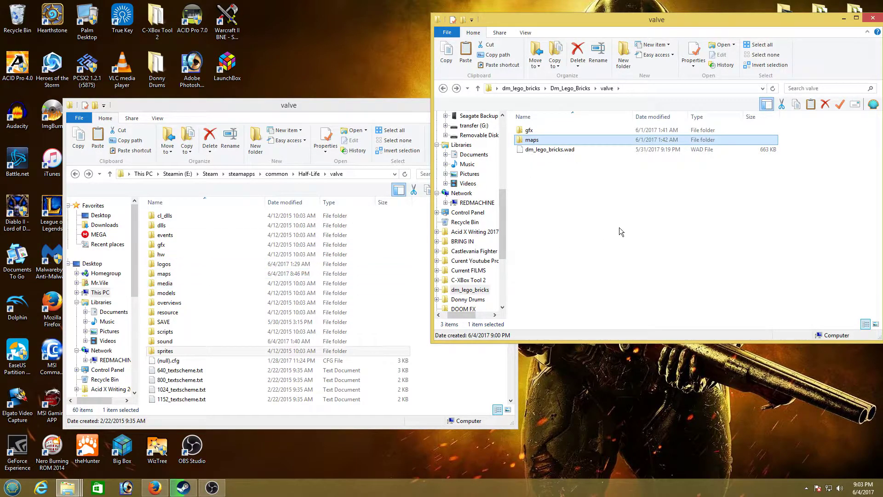
left_click(571, 177)
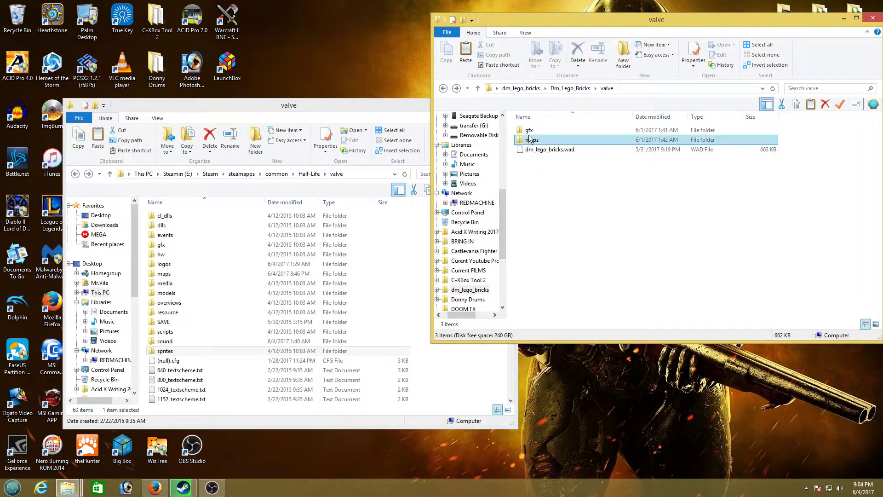
left_click(377, 109)
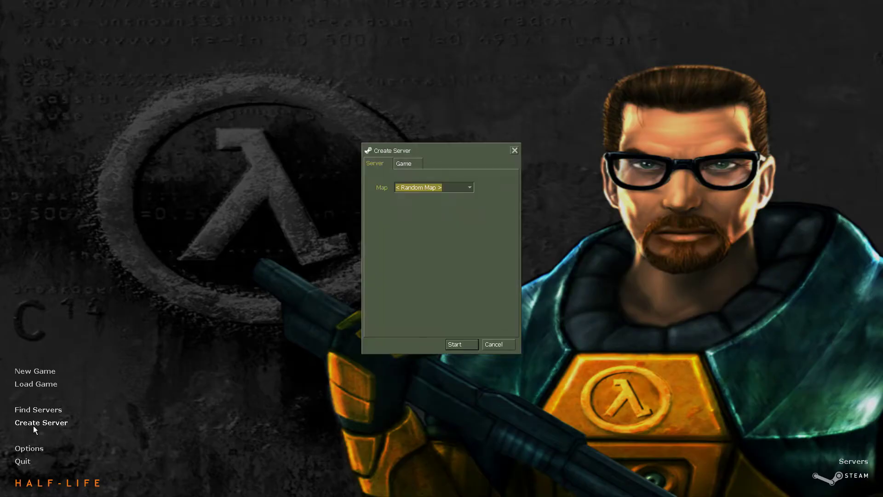
Step: Pick dm_lego_bricks as the map in Create Server and start the server
left_click(465, 186)
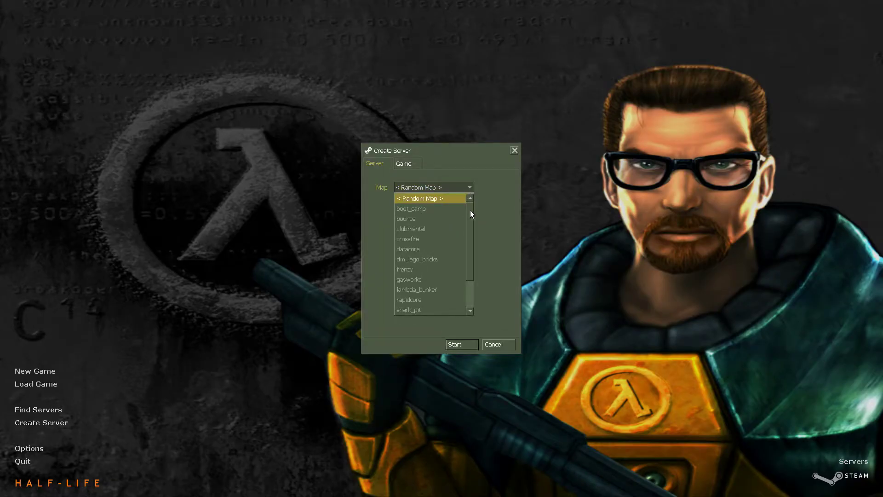
left_click(430, 260)
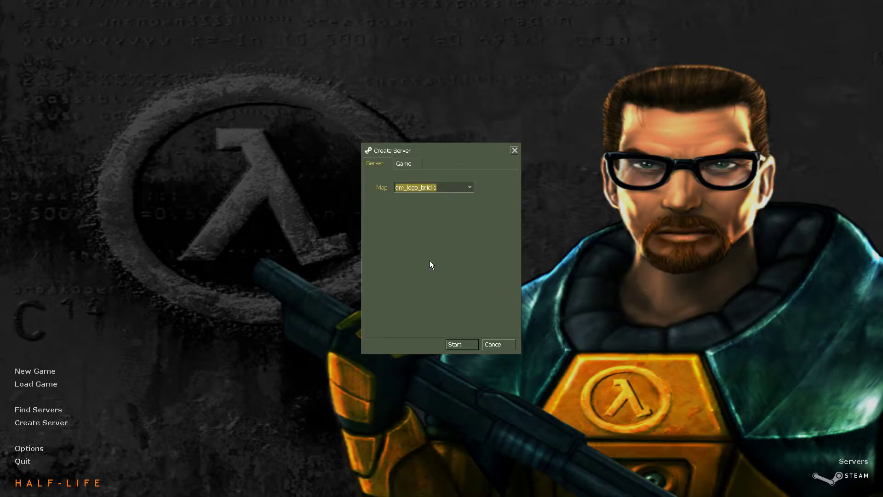
left_click(463, 345)
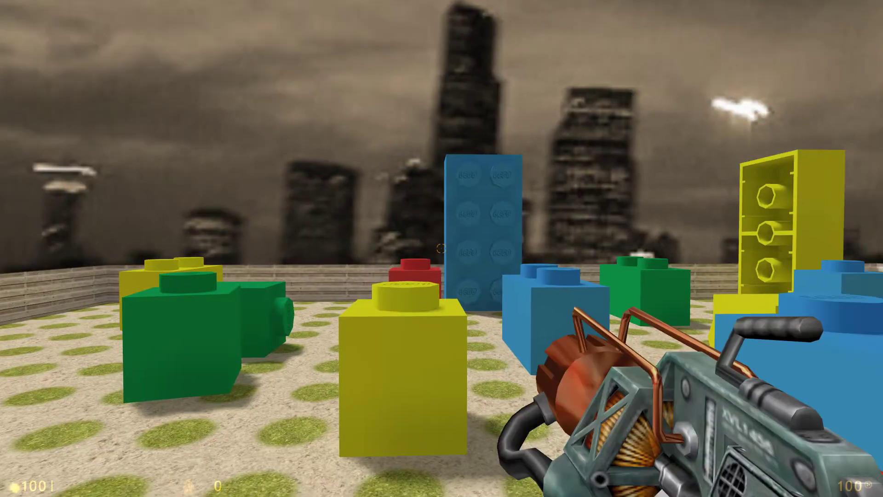
Step: Walk into the Lego arena, firing the gun at the bricks and the red brick
left_click(441, 248)
key("w")
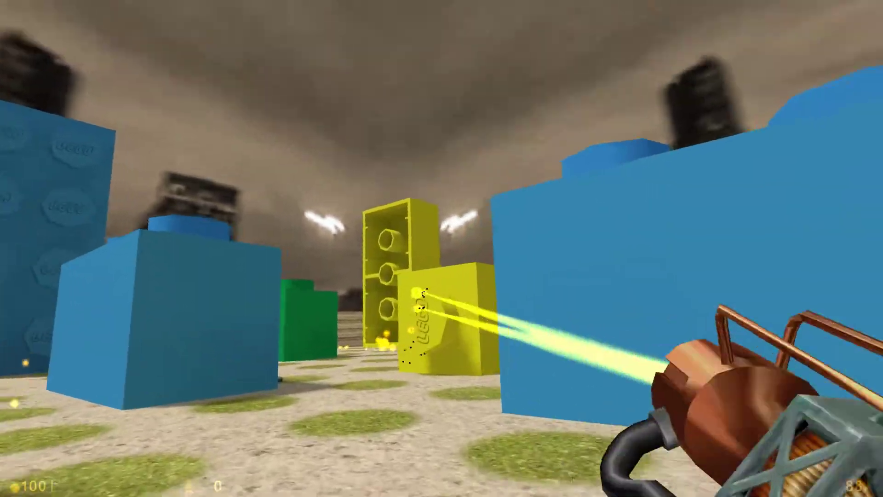
key("w")
left_click(442, 248)
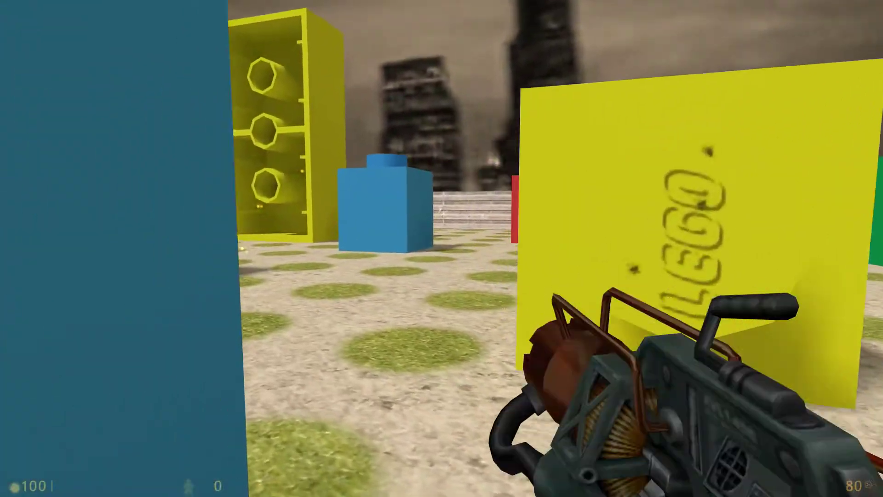
key("w")
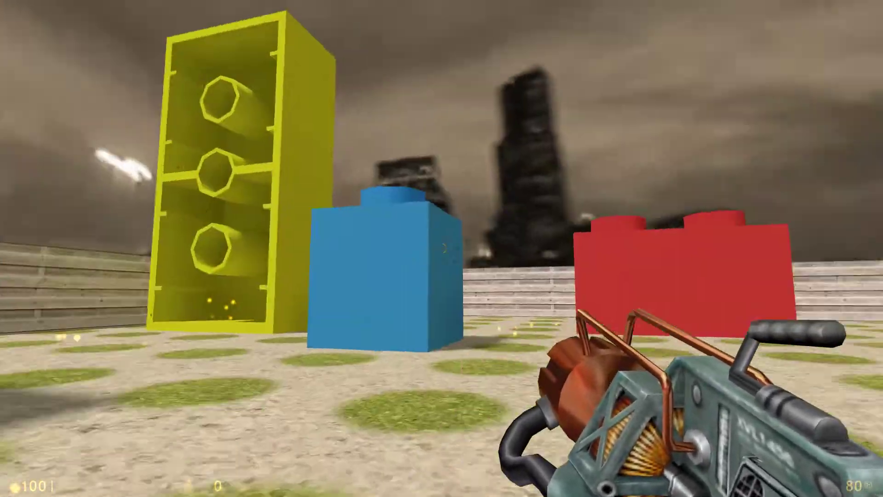
left_click(441, 249)
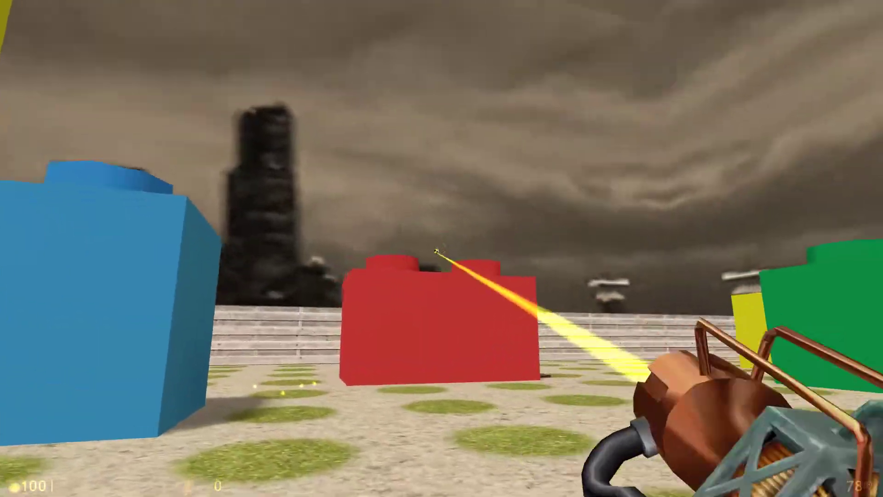
left_click(436, 251)
left_click(440, 249)
left_click(441, 249)
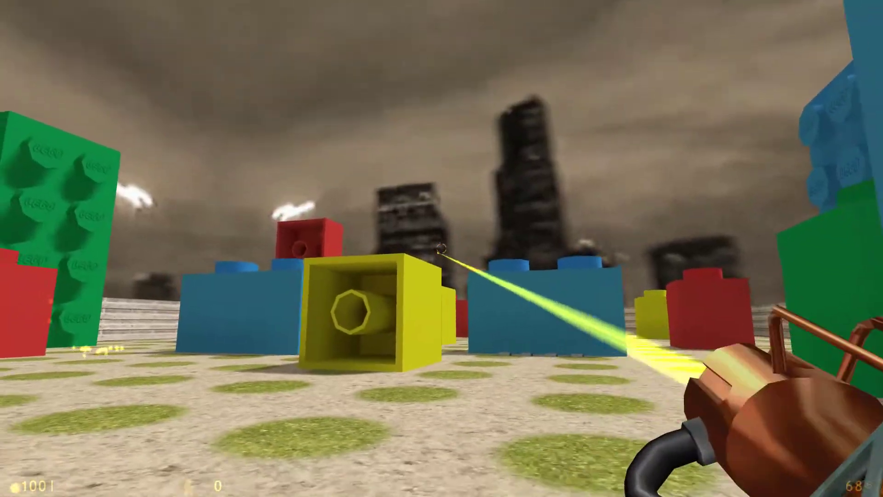
Step: Head toward the wooden perimeter wall, then fire repeatedly at the blue brick
key("w")
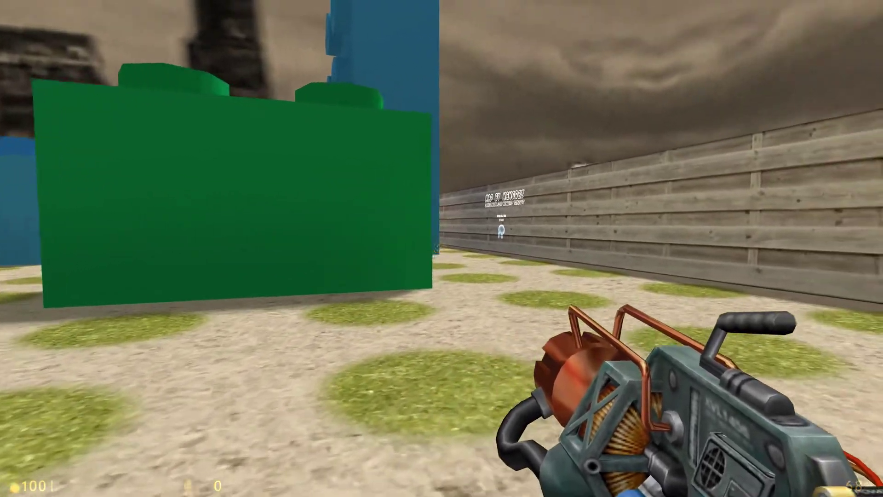
left_click(442, 248)
left_click(441, 249)
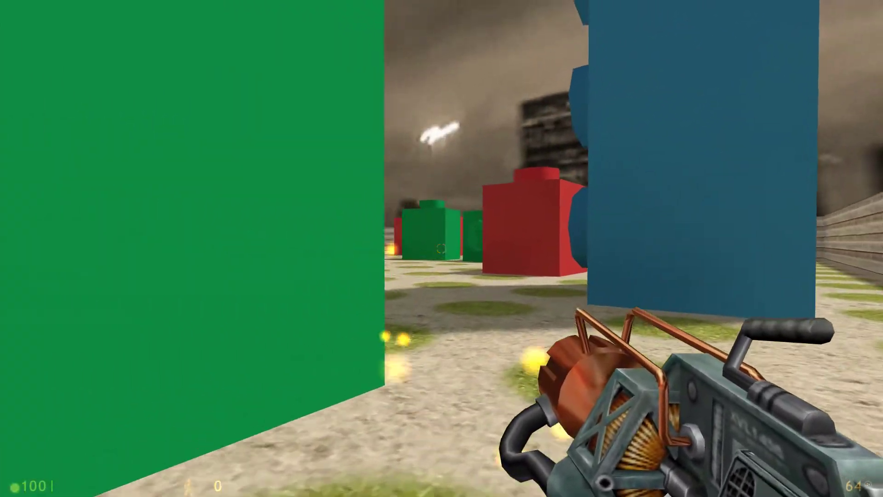
key("w")
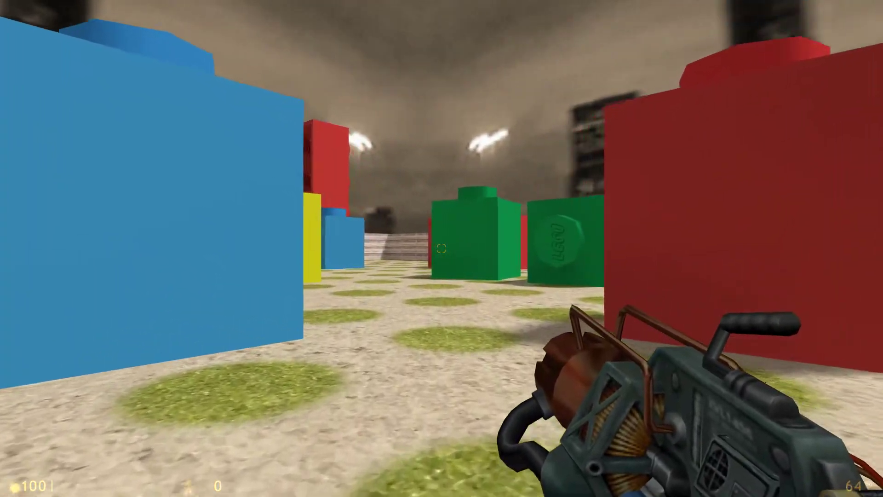
key("w")
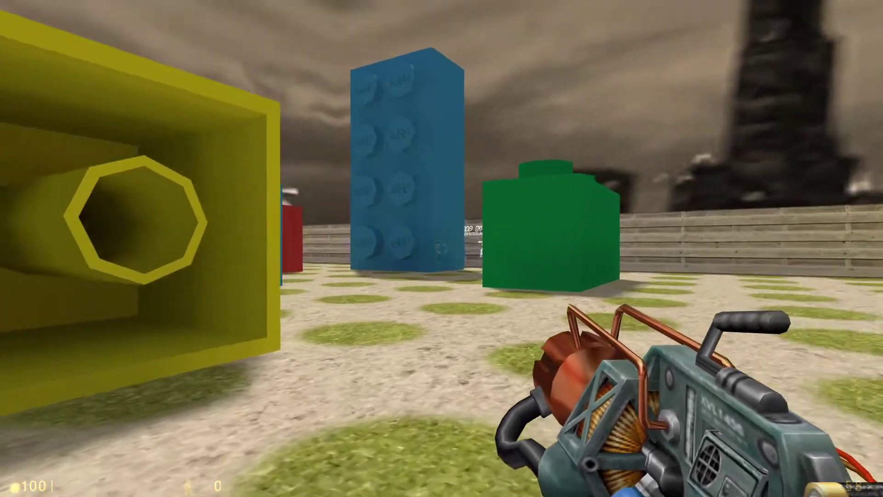
left_click(442, 248)
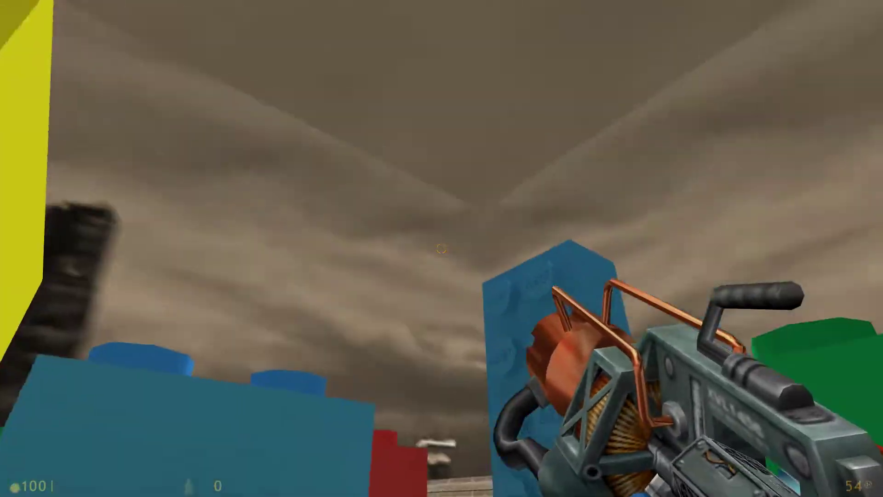
left_click(442, 248)
left_click(442, 249)
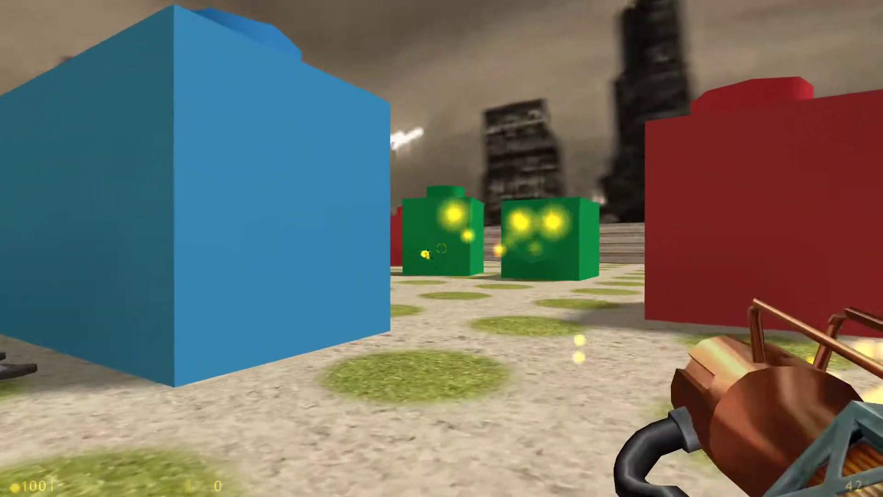
left_click(442, 248)
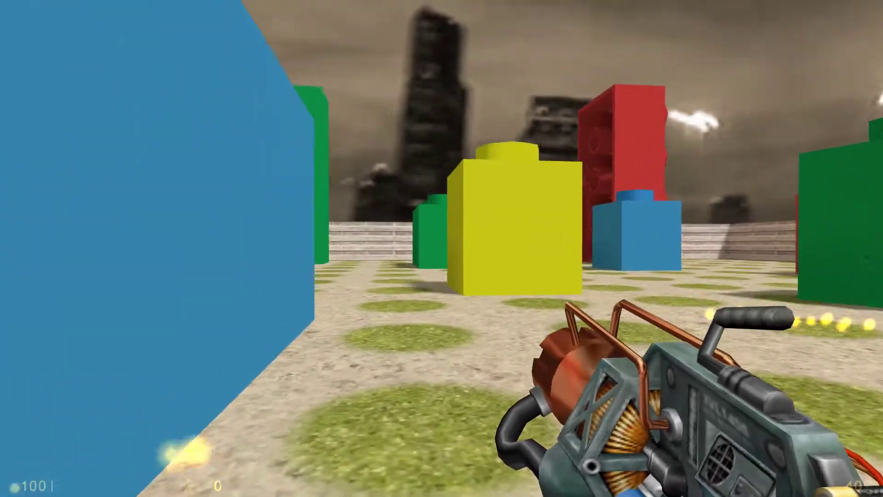
Step: Walk forward past the yellow, red and green bricks across the open arena
key("w")
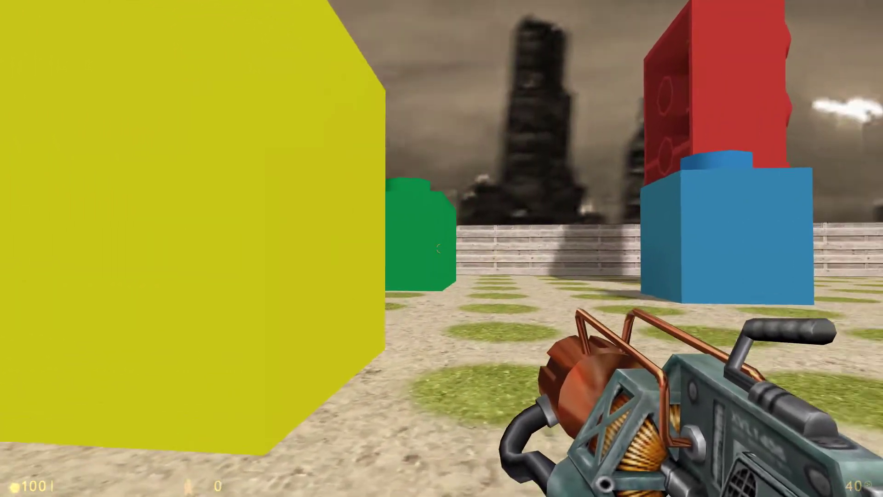
key("w")
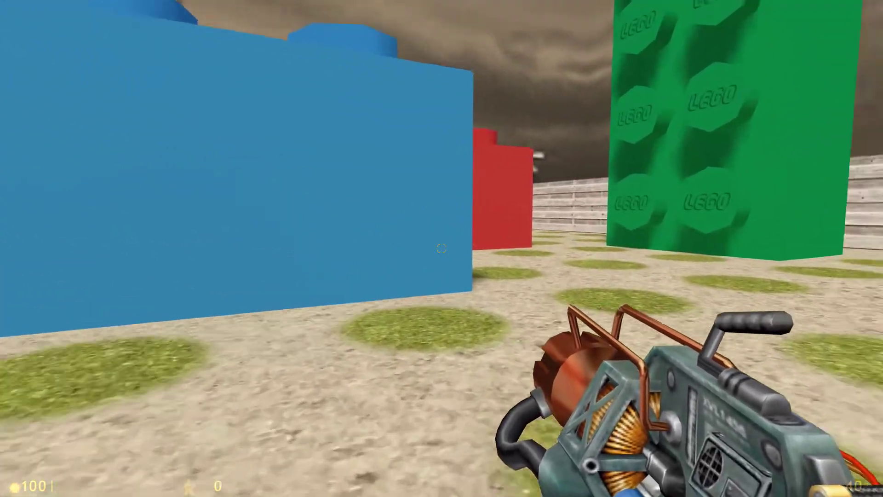
key("w")
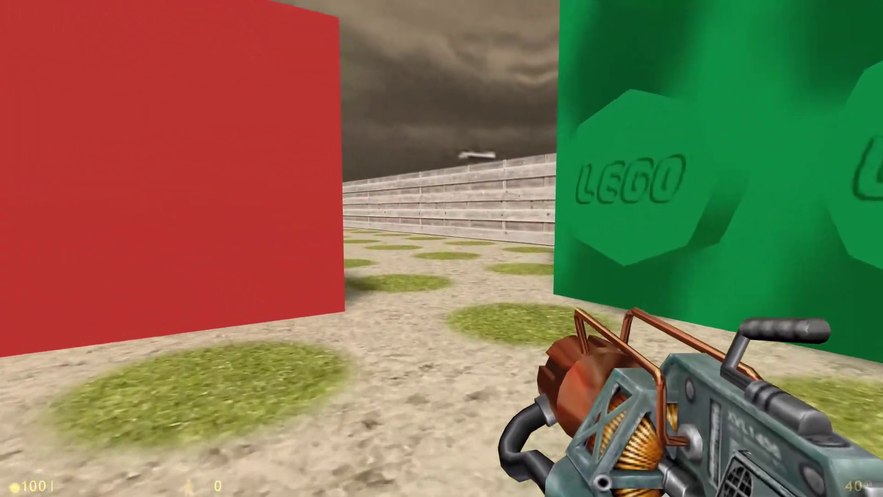
key("w")
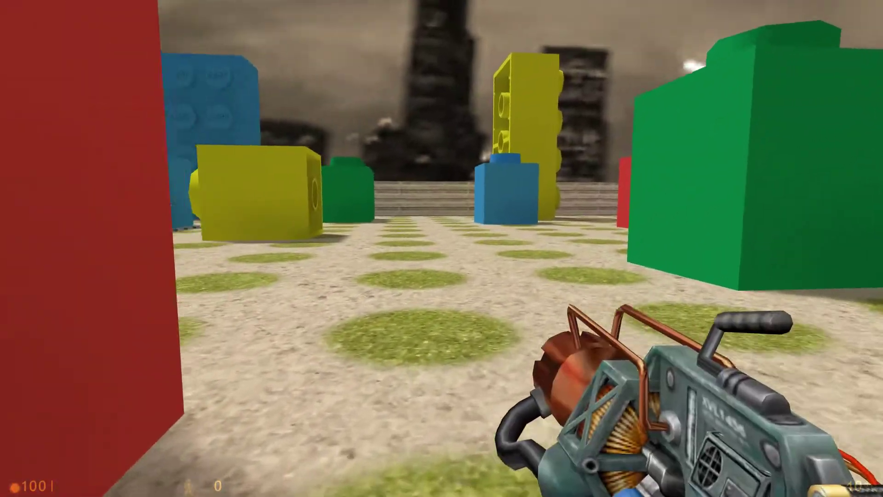
key("w")
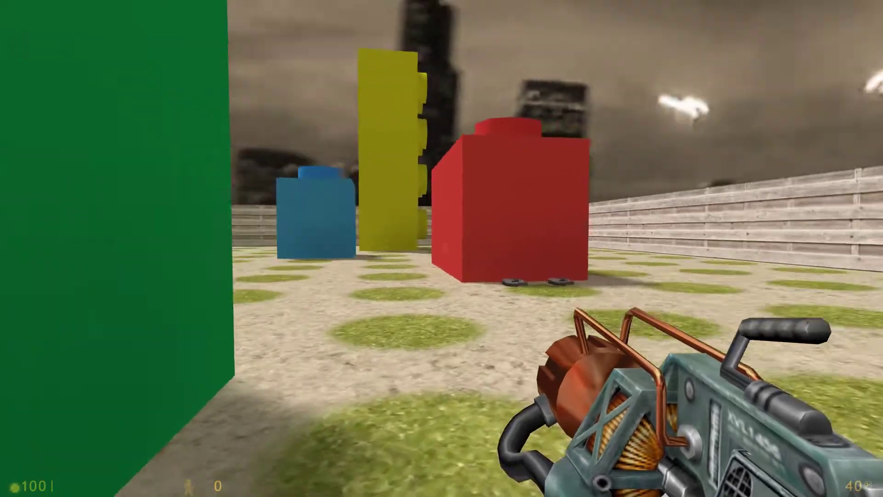
key("w")
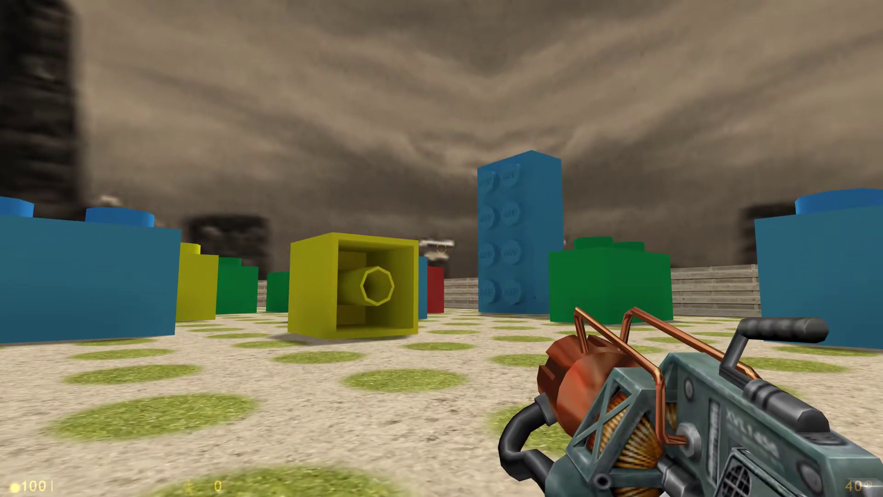